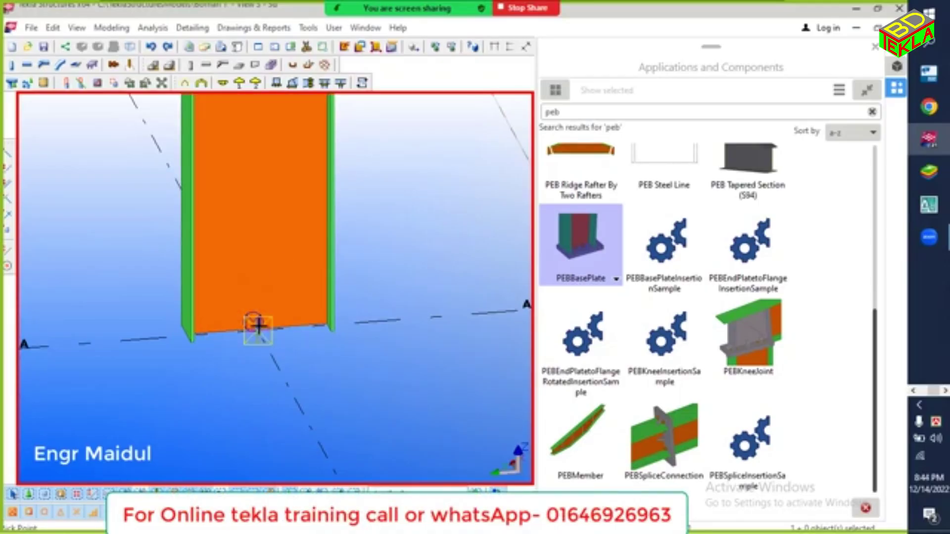
Place a PEBBasePlate component at the foot of the column and open its properties.
left_click(258, 325)
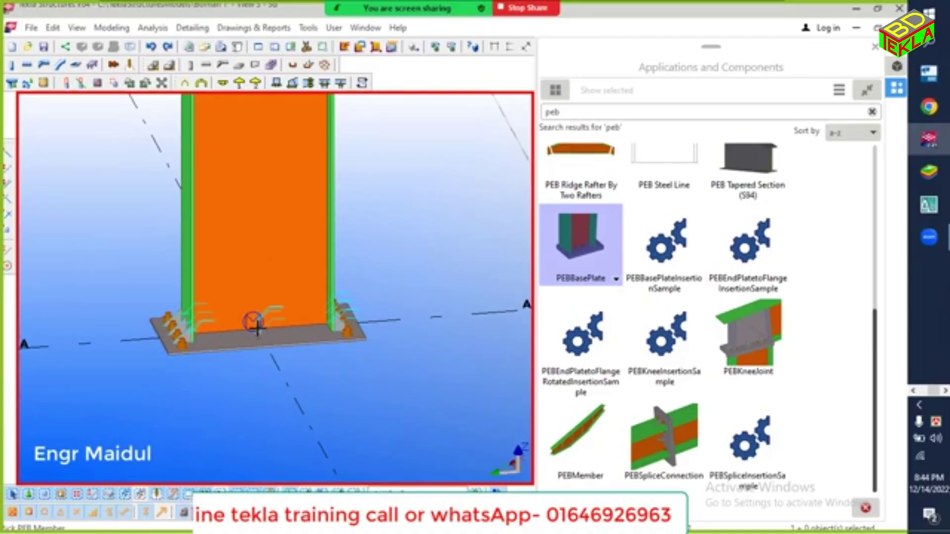
right_click(391, 228)
left_click(399, 240)
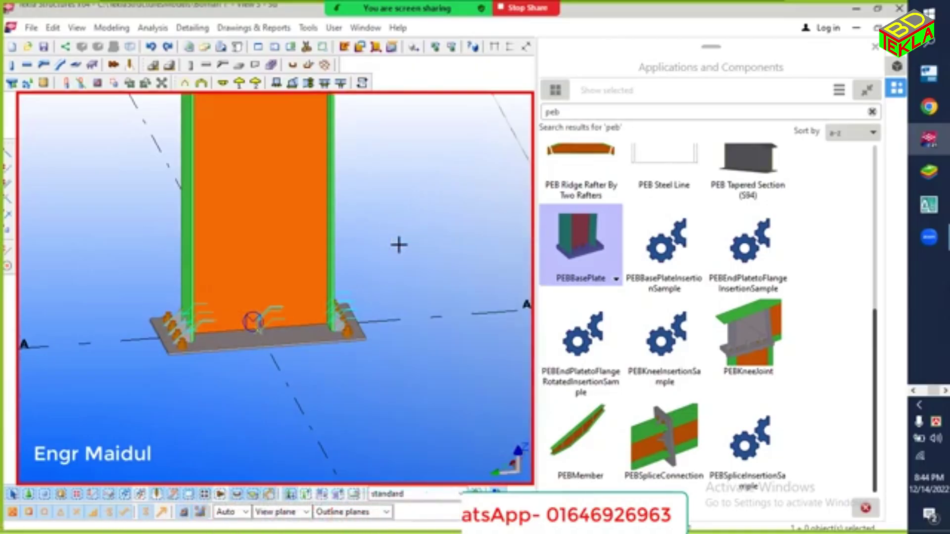
left_click(297, 345)
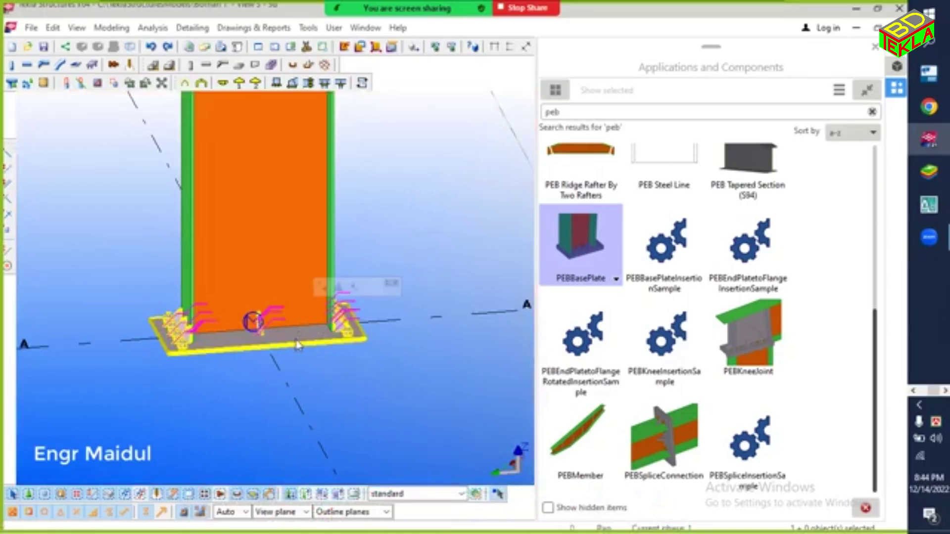
double_click(297, 345)
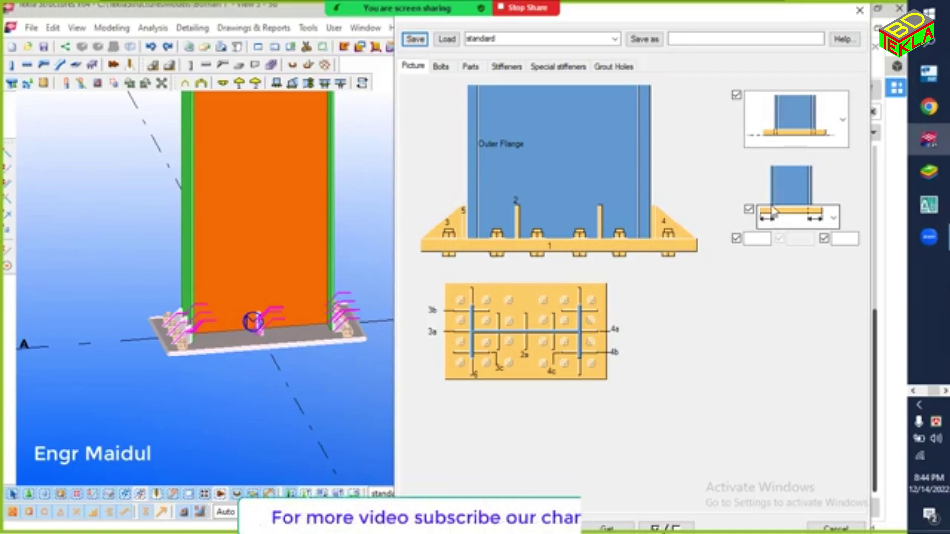
left_click_drag(728, 185, 780, 226)
left_click_drag(830, 253, 865, 262)
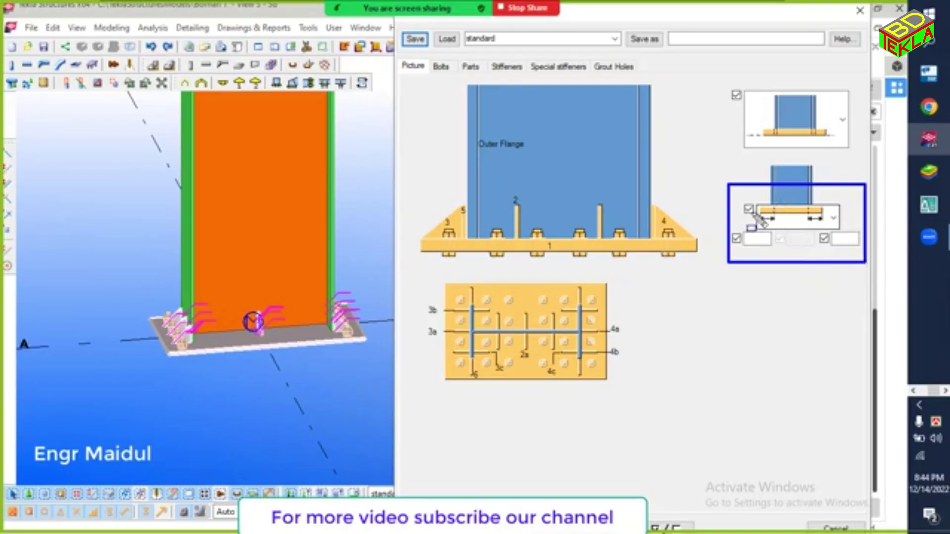
key("Escape")
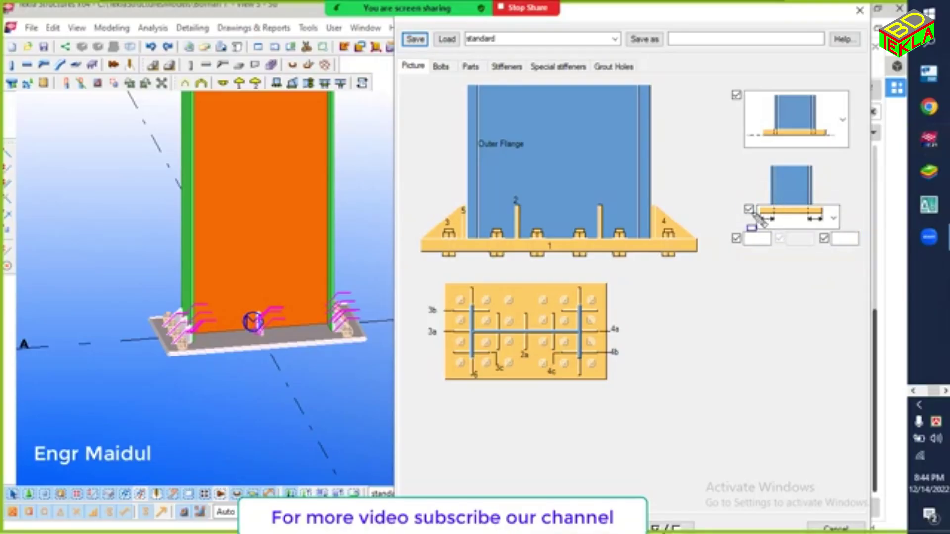
Set the base plate's extension beyond both column flanges to 50 and apply it to the model.
left_click(763, 239)
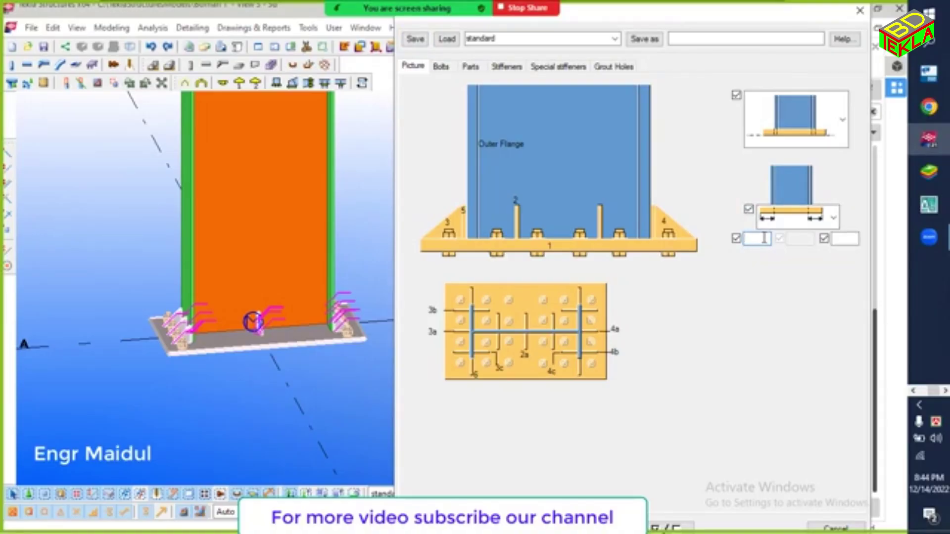
type("50")
left_click(838, 239)
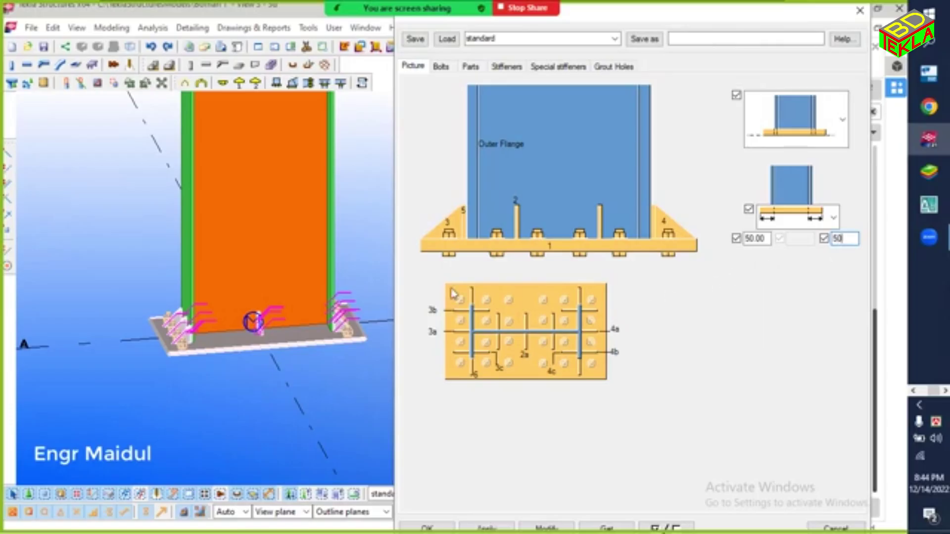
left_click(546, 528)
scroll(186, 354, "up", 10)
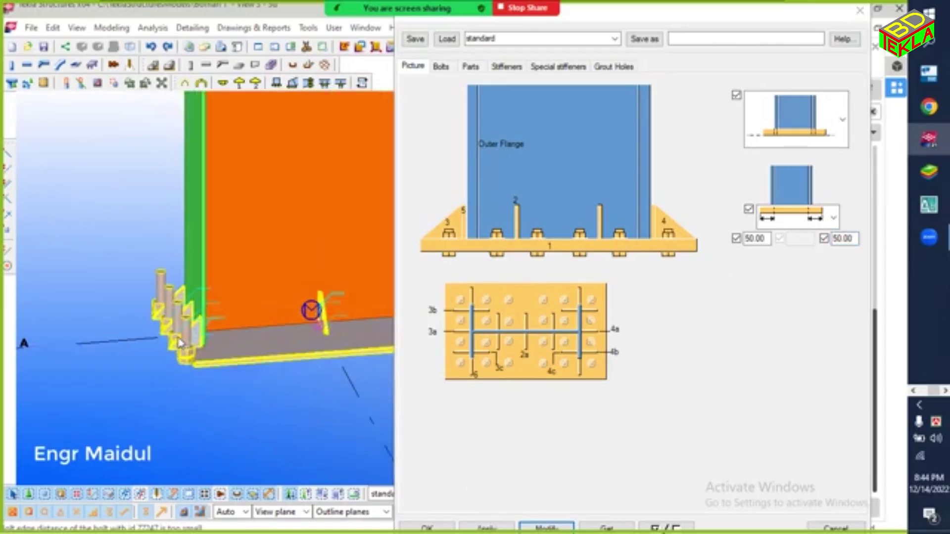
scroll(186, 354, "down", 5)
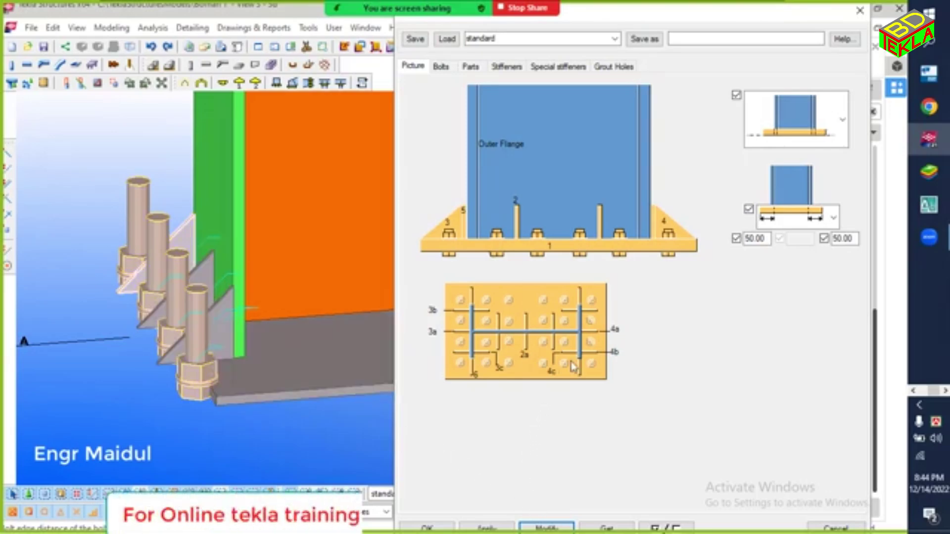
Set the bolts to diameter 20, standard 8.8XOX and tolerance 2, and enable the first unchecked part of the bolt assembly.
left_click(443, 71)
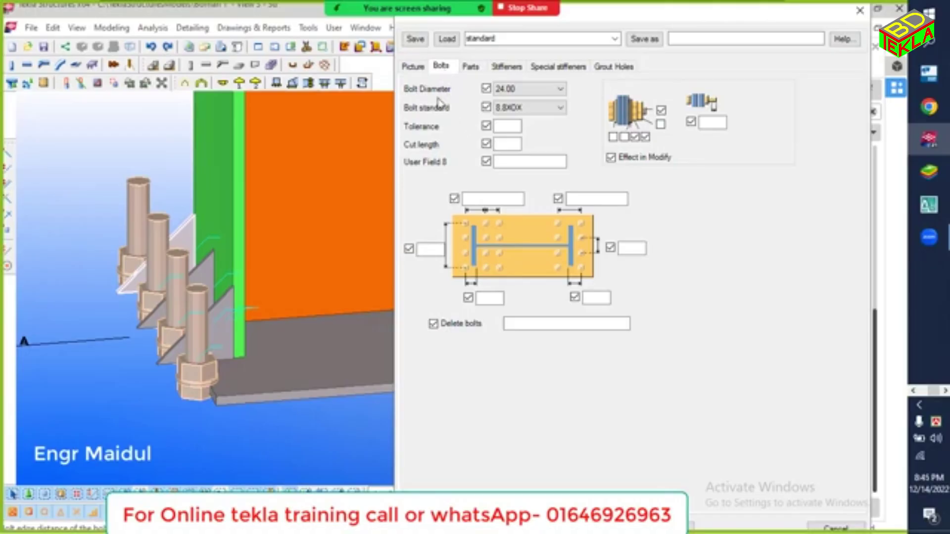
left_click(525, 90)
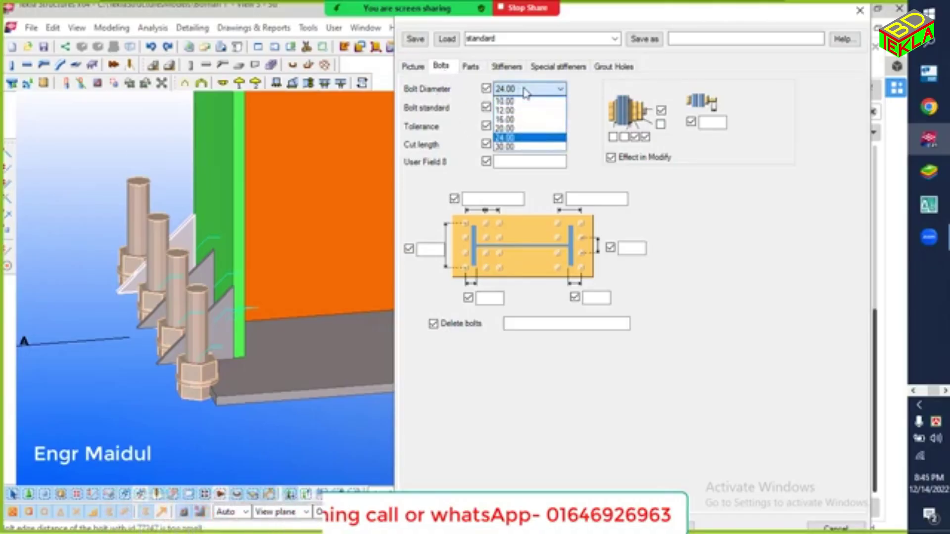
left_click(517, 129)
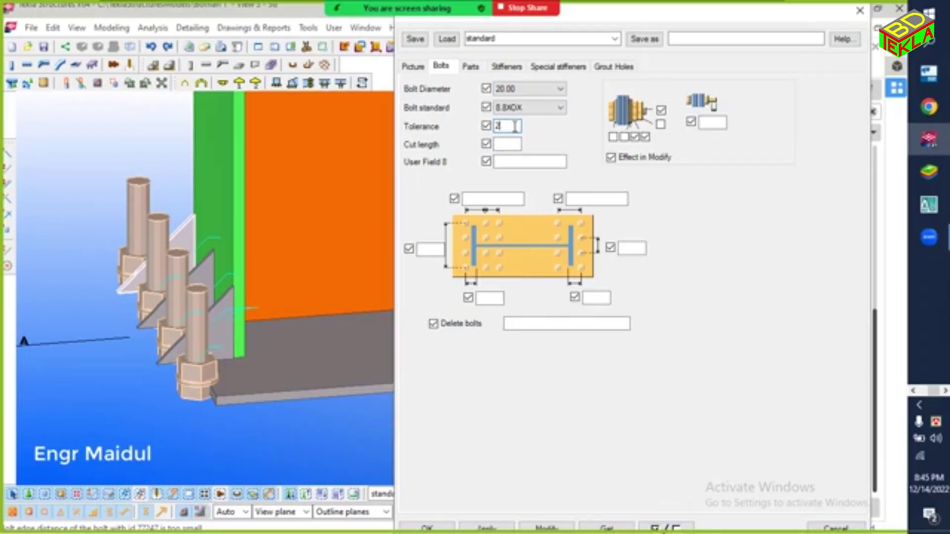
left_click(614, 139)
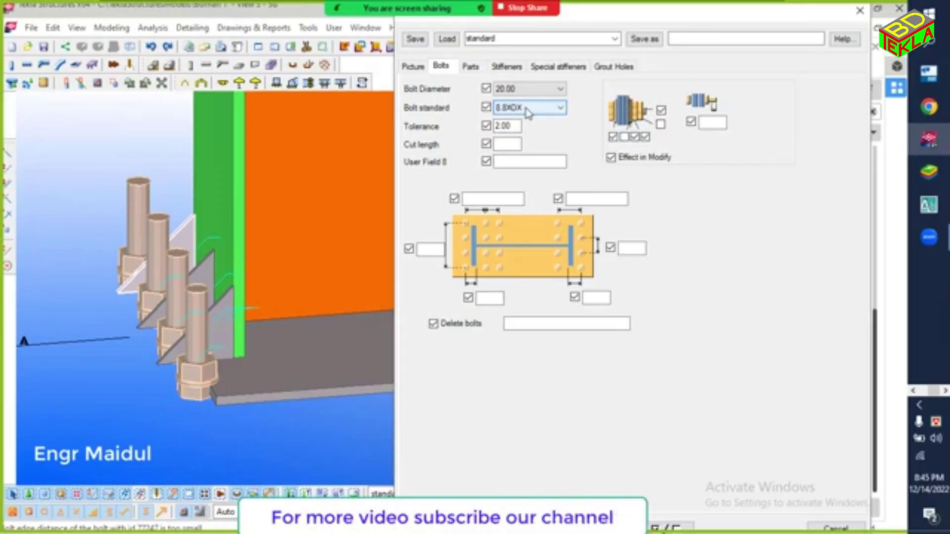
left_click(534, 109)
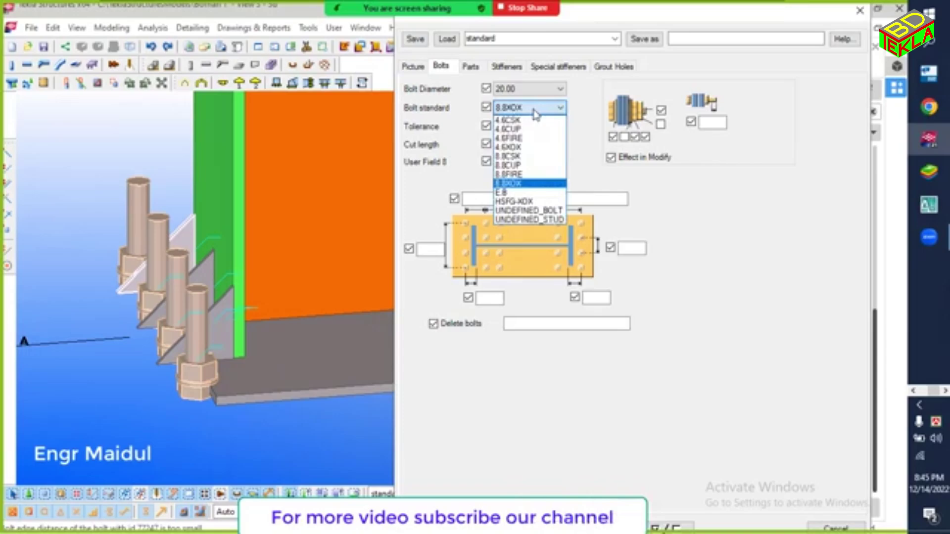
left_click(514, 185)
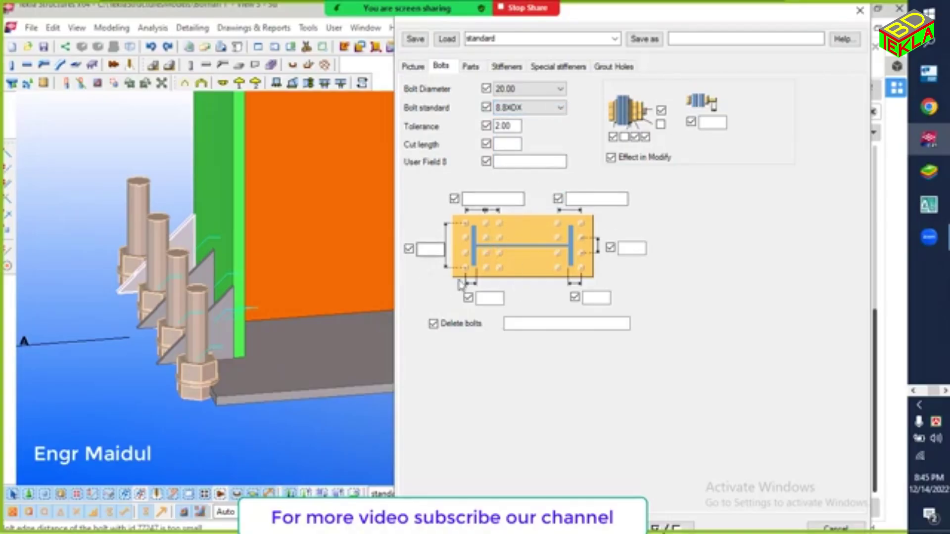
Set the bolt offsets from both column flanges to 0 and apply the change to the base plate.
left_click(302, 298)
middle_click_drag(302, 299, 236, 282)
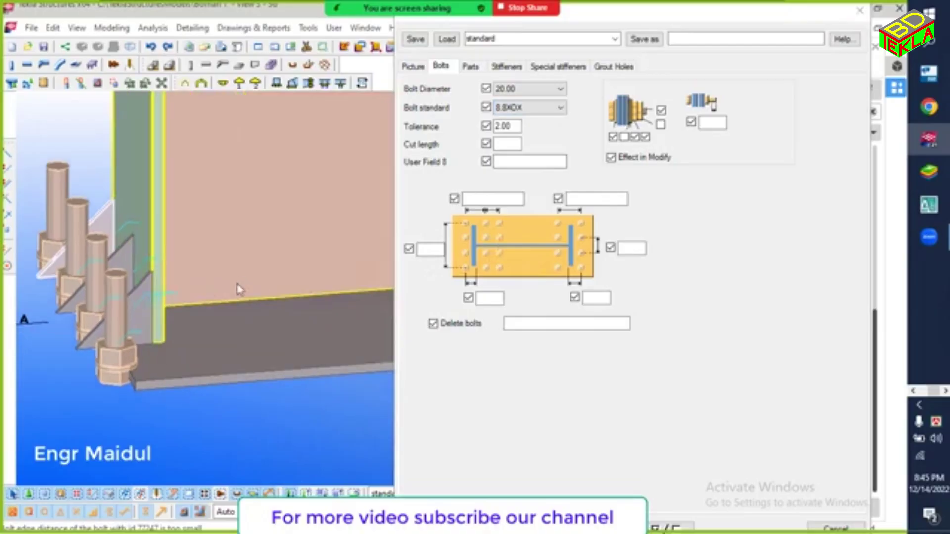
scroll(165, 311, "down", 6)
middle_click_drag(165, 311, 118, 305)
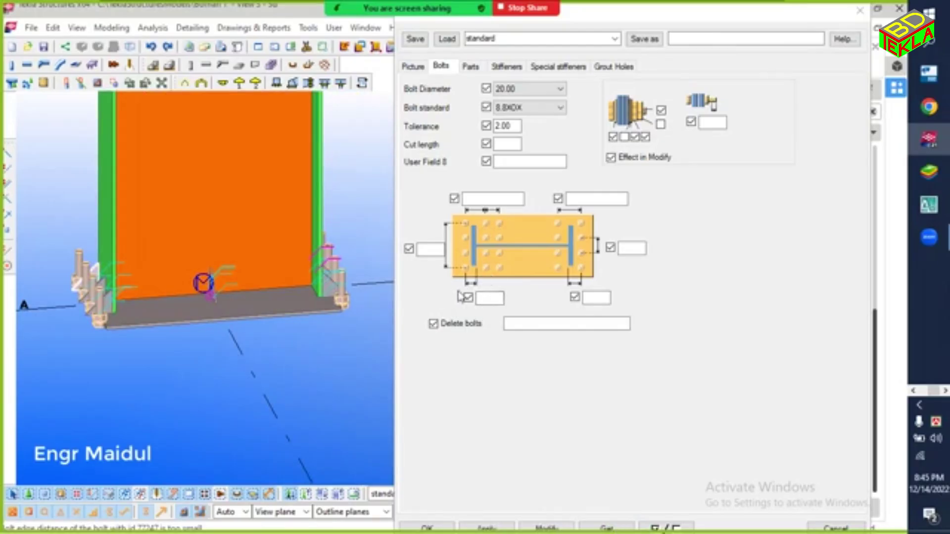
left_click(491, 298)
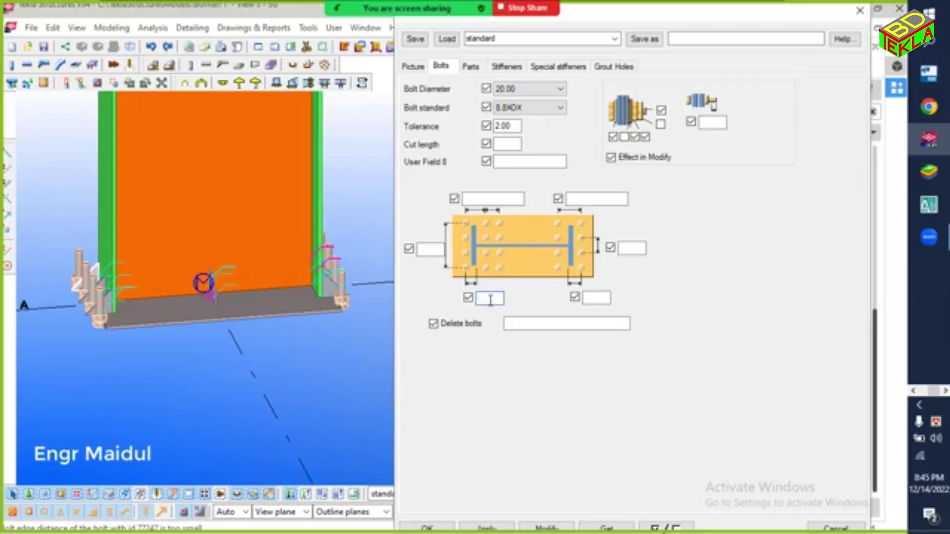
left_click(596, 298)
type("0")
left_click(550, 527)
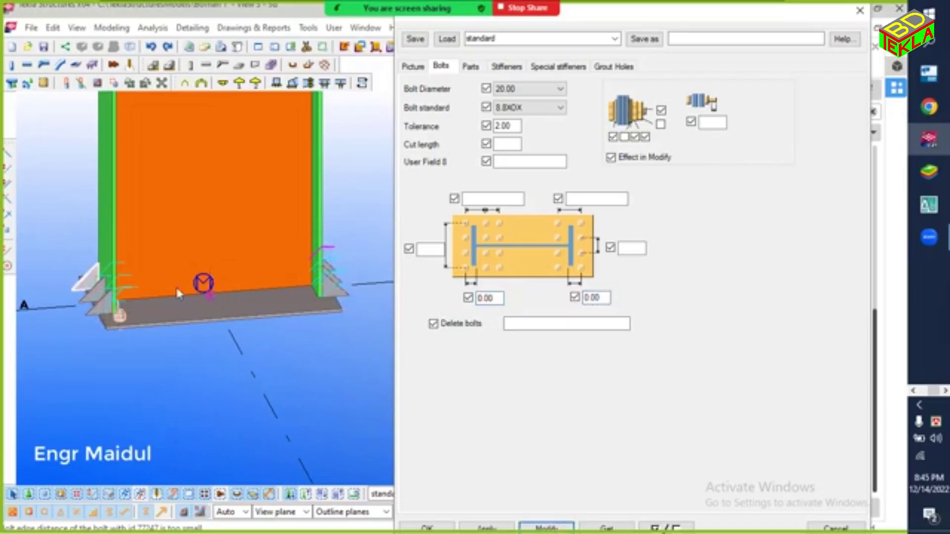
Set the overall bolt distance across the plate to 0, the spacing across to 150 and the left group's spacing to 100 100, then apply.
left_click(108, 317)
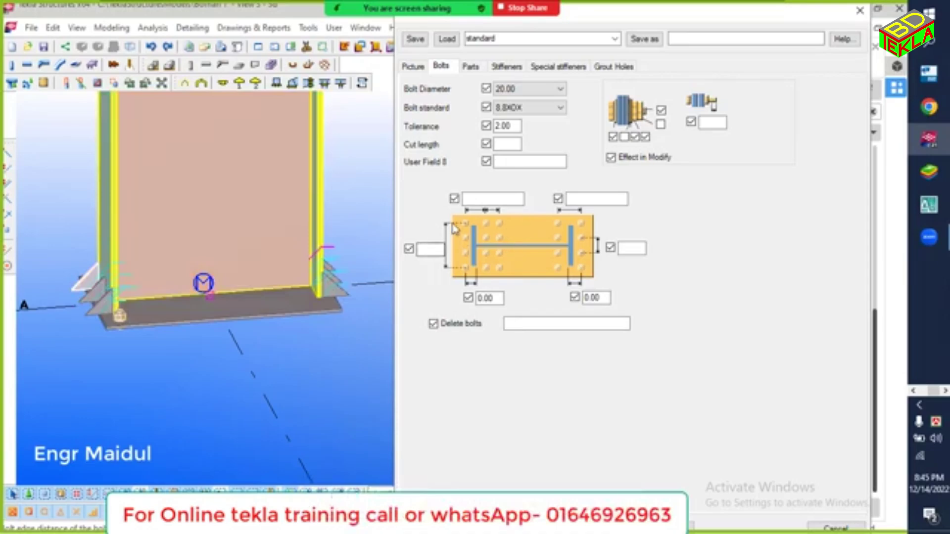
left_click(425, 249)
type("0")
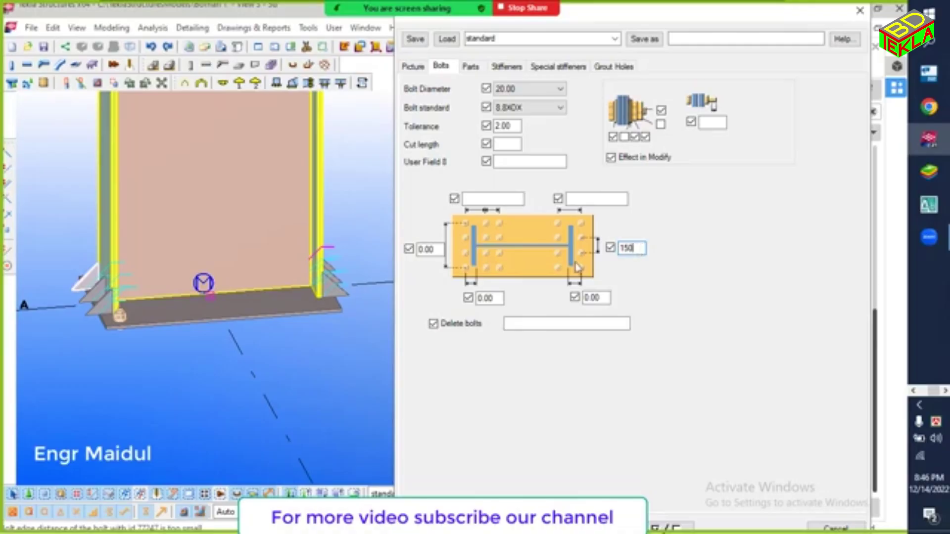
left_click(485, 200)
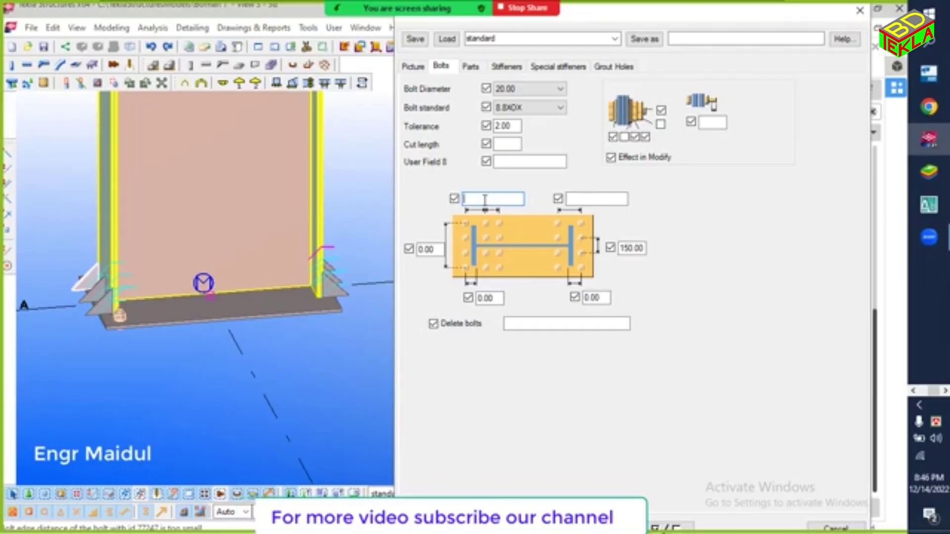
type("100 100")
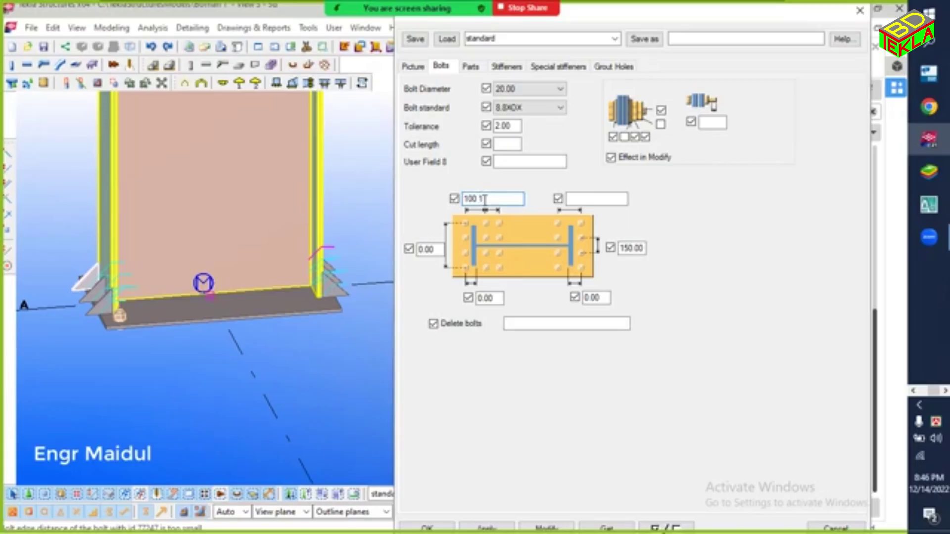
left_click(536, 524)
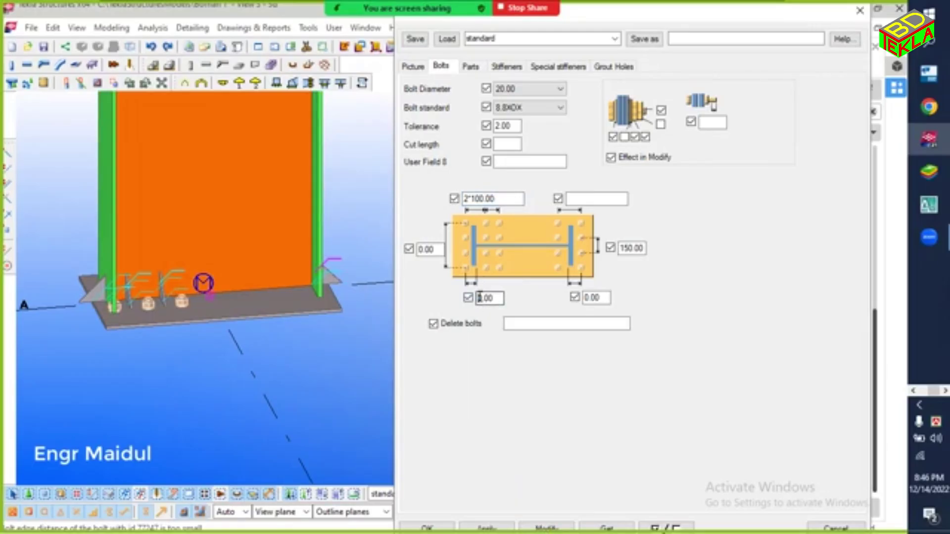
Set the left bolt group's offset from the flange to -50 and apply it.
left_click_drag(498, 299, 460, 306)
key("BackSpace")
left_click(541, 529)
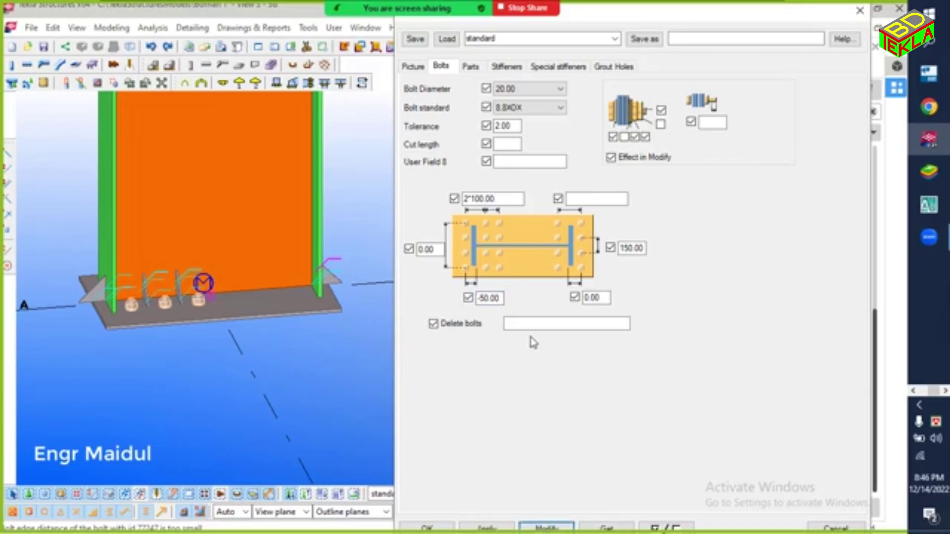
Set the left bolt group's offset from the flange to -75, apply it and check the bolt positions in the model.
left_click_drag(498, 299, 485, 300)
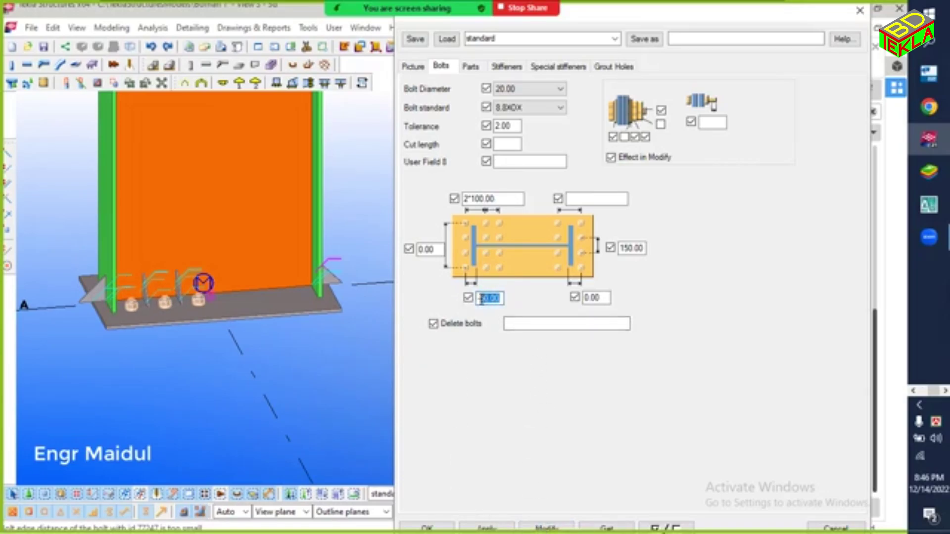
type("75")
left_click(544, 528)
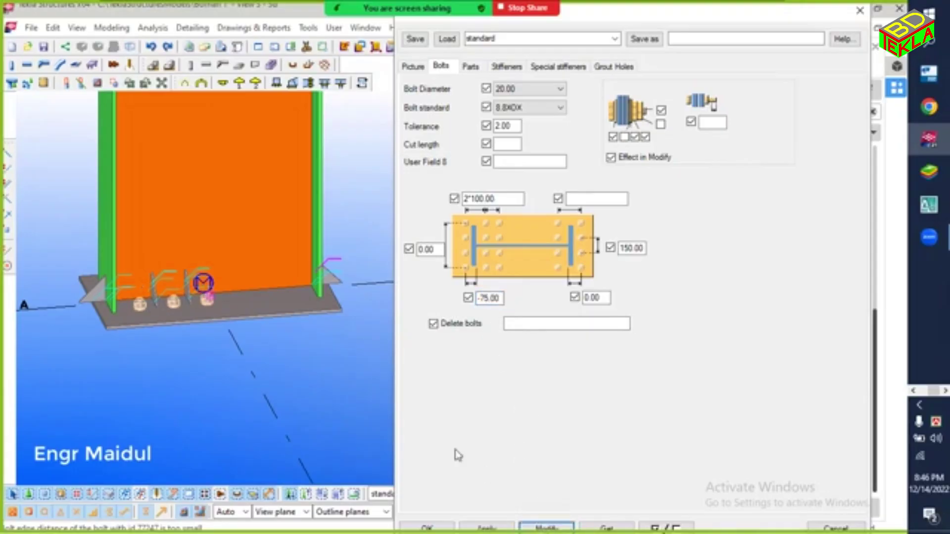
scroll(113, 321, "up", 3)
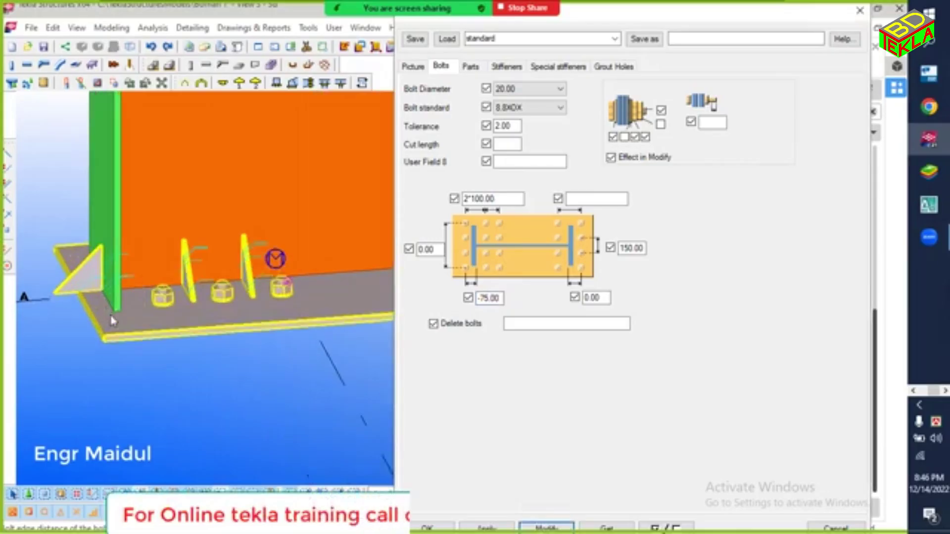
left_click(123, 299)
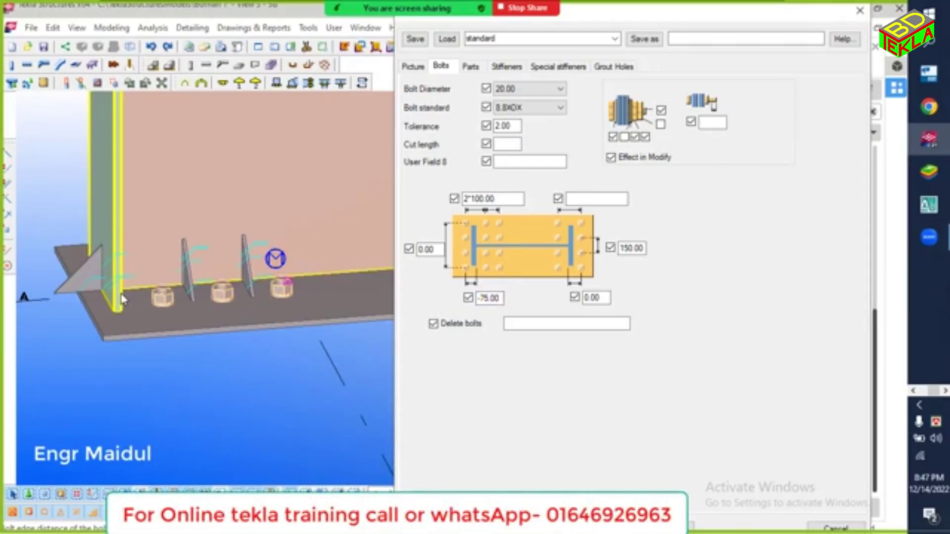
left_click(189, 303)
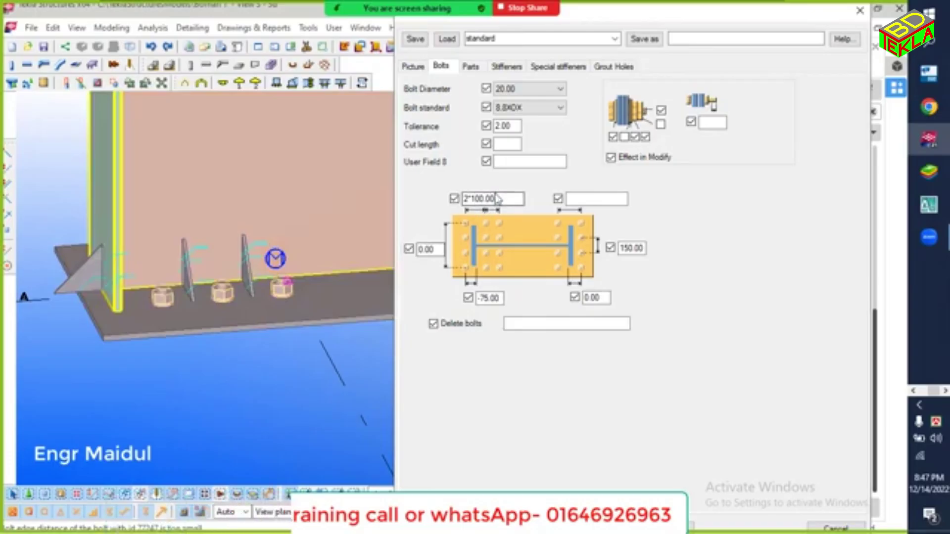
left_click_drag(504, 198, 471, 198)
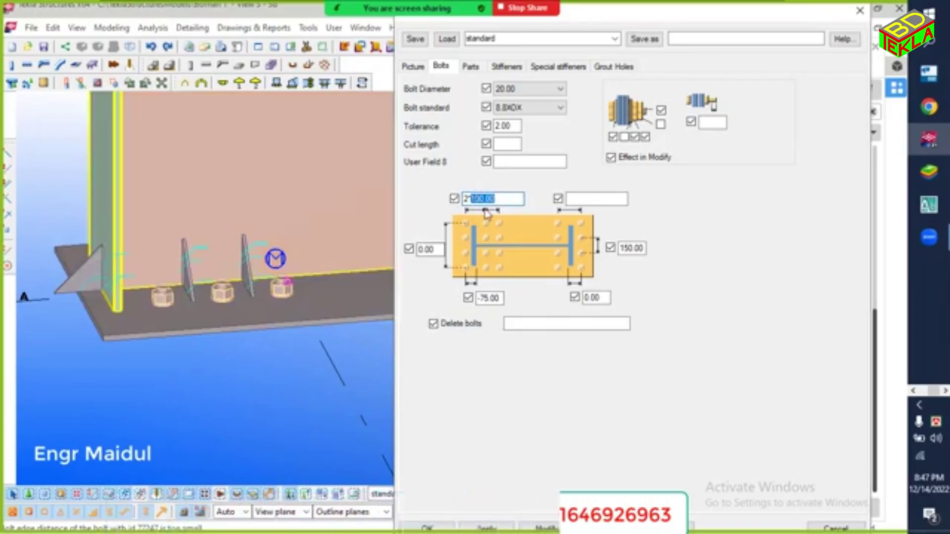
left_click(494, 198)
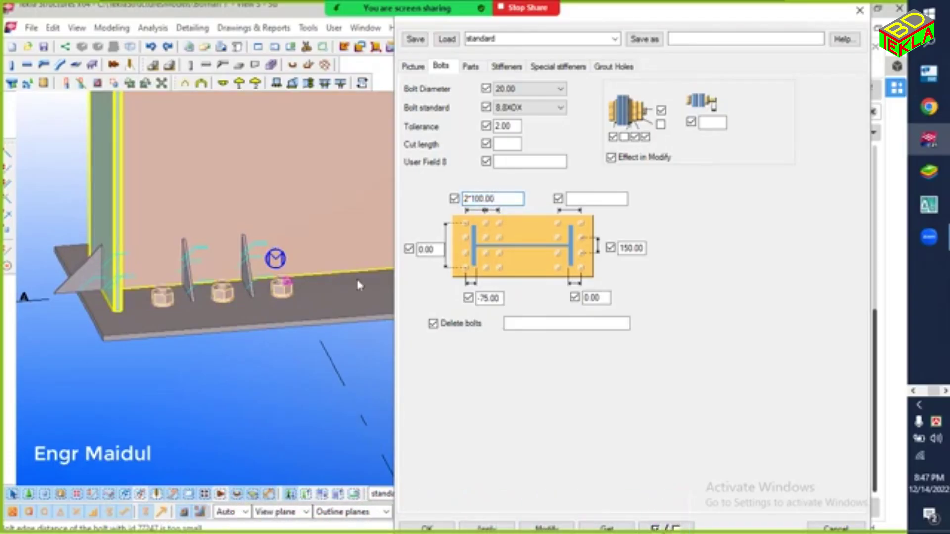
Set the right bolt group's offset from the flange to -75 and apply it to the base plate.
scroll(358, 286, "down", 2)
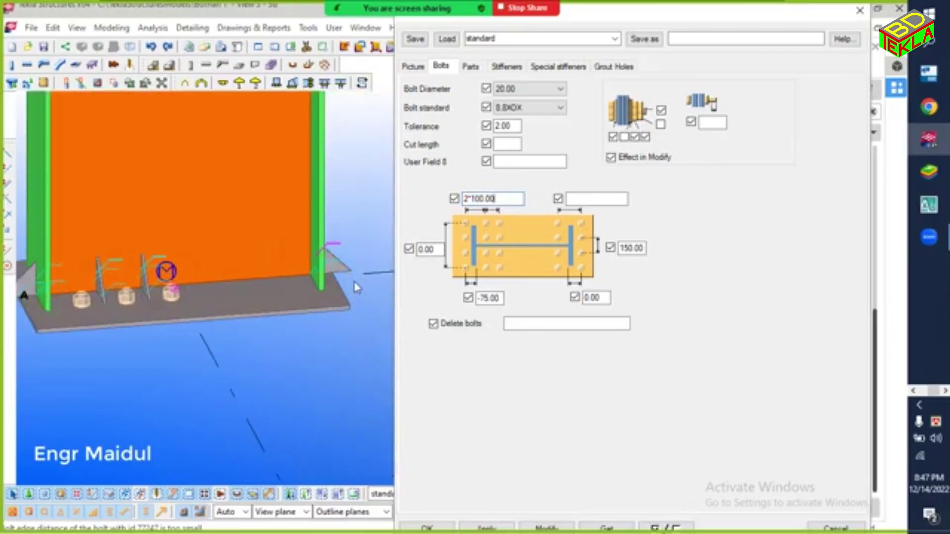
double_click(599, 298)
left_click(544, 528)
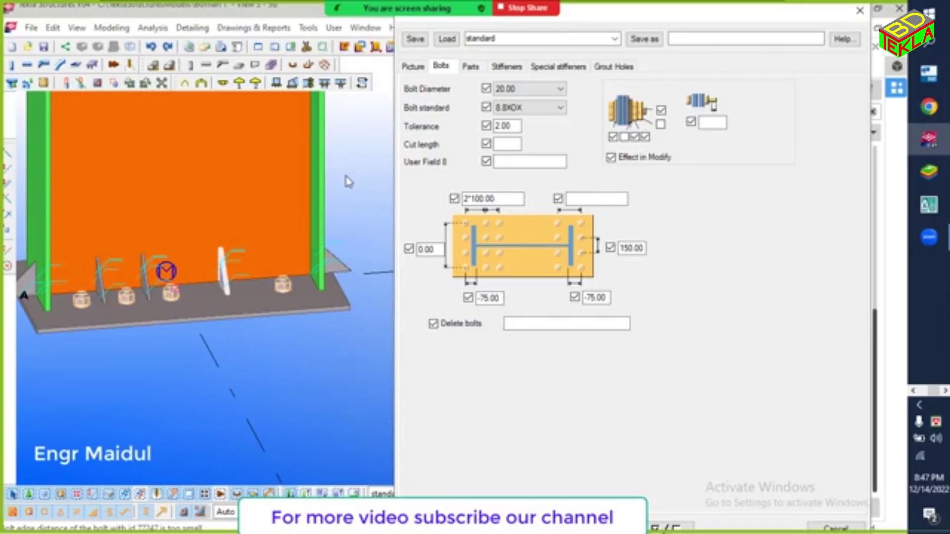
Measure the horizontal distance between the centres of the two outermost bolts along the web side of the base plate.
left_click_drag(626, 18, 708, 20)
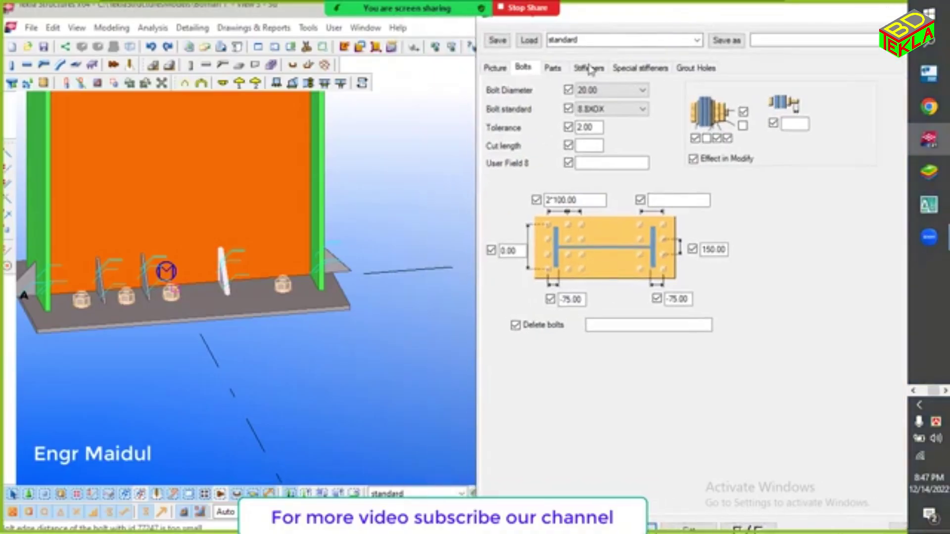
left_click_drag(647, 18, 609, 105)
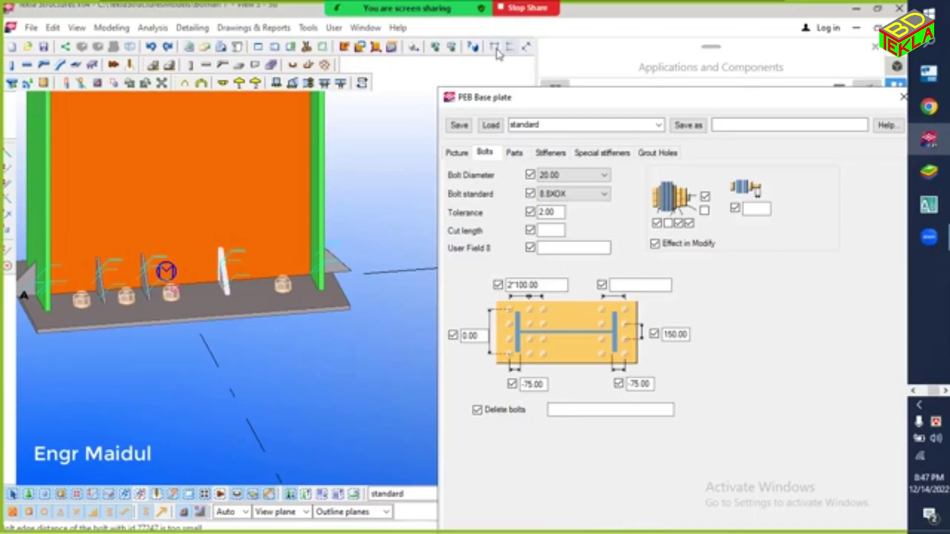
left_click(494, 48)
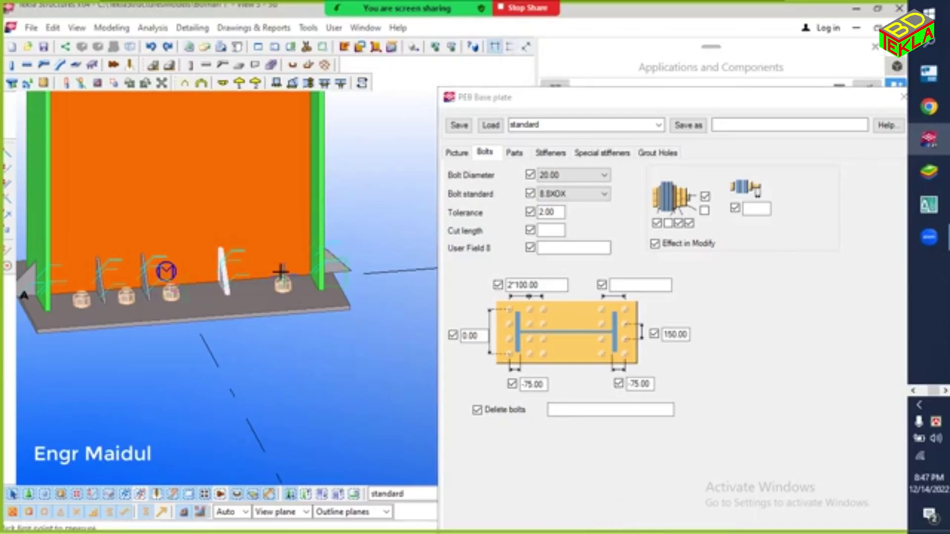
scroll(282, 280, "up", 8)
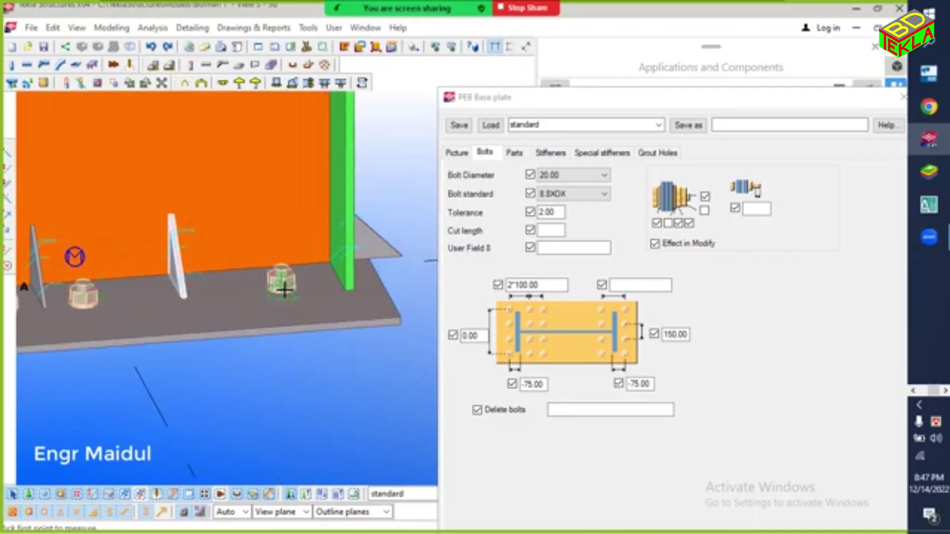
scroll(283, 269, "up", 2)
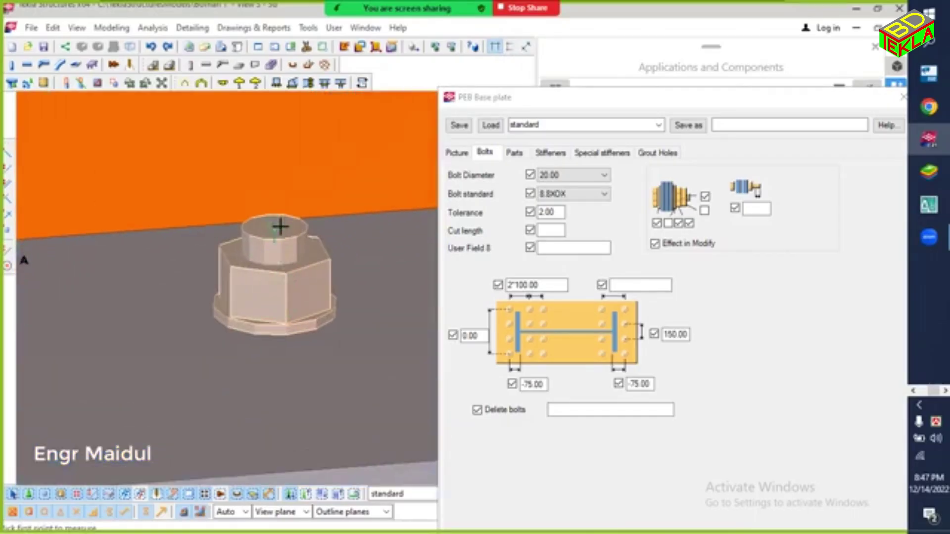
scroll(280, 224, "up", 3)
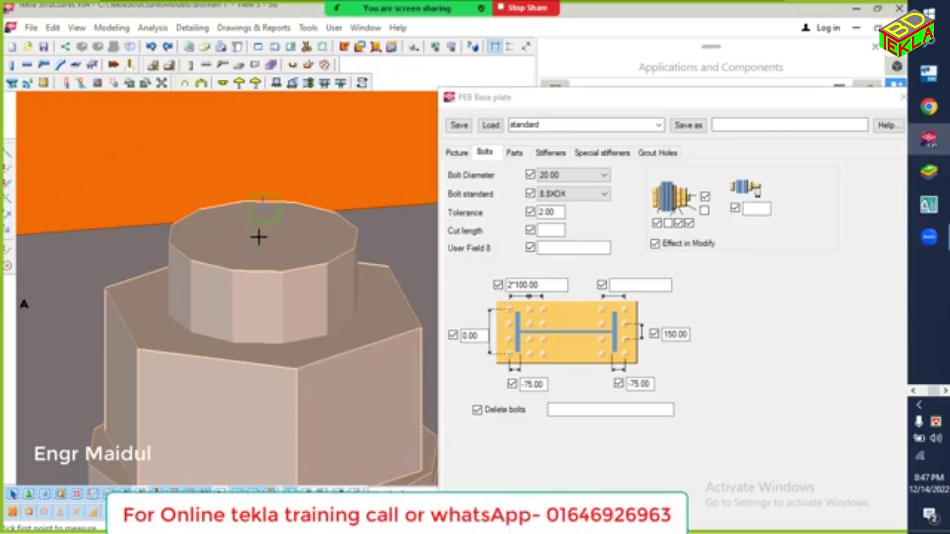
left_click(258, 235)
scroll(304, 233, "down", 8)
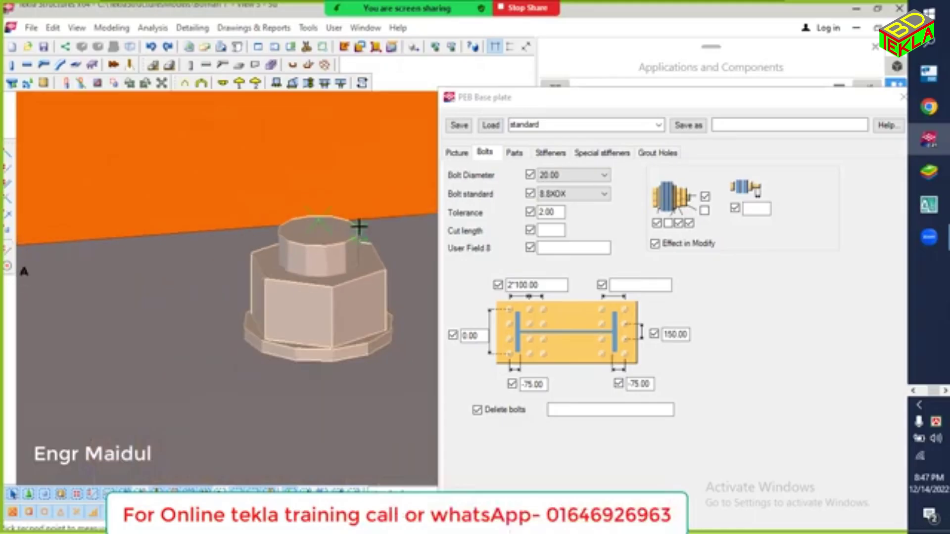
scroll(359, 223, "down", 6)
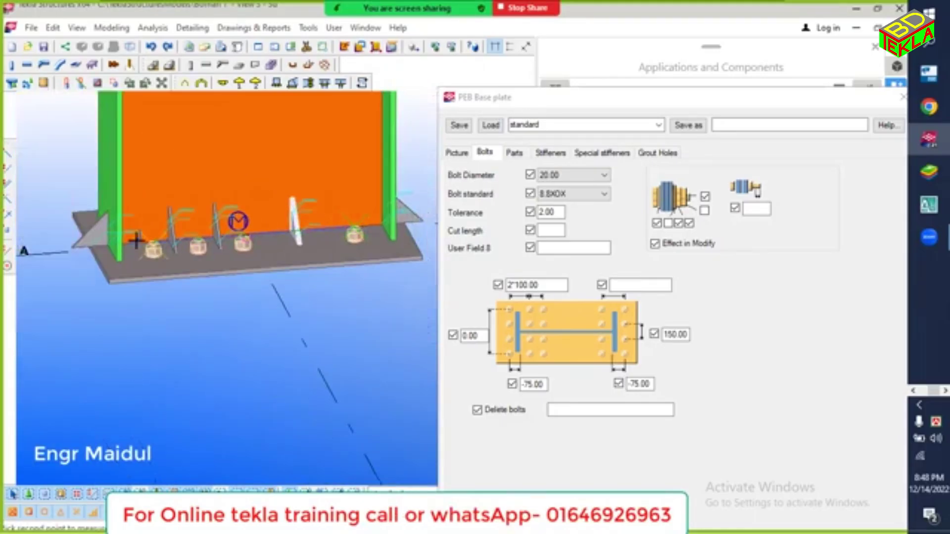
scroll(151, 243, "up", 8)
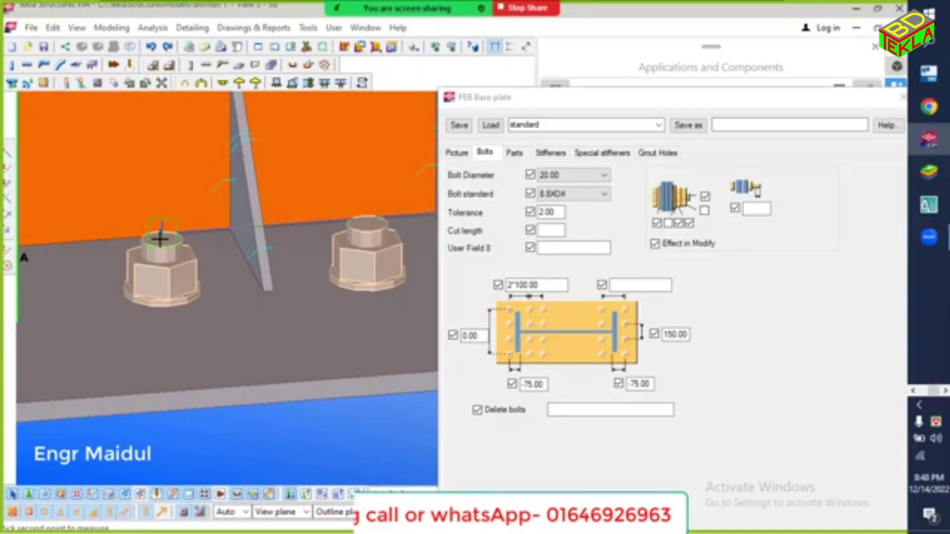
left_click(163, 243)
scroll(164, 246, "down", 3)
scroll(163, 246, "down", 4)
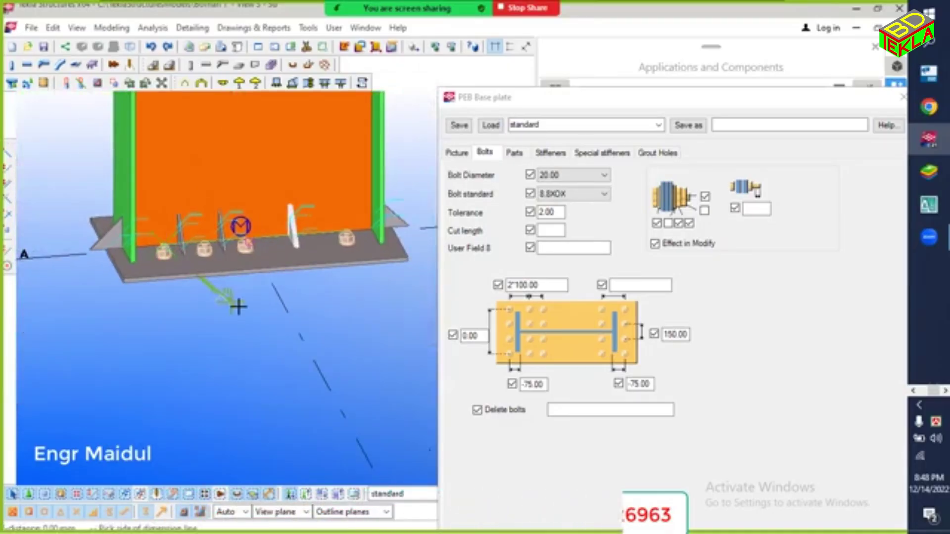
left_click(253, 326)
right_click(269, 310)
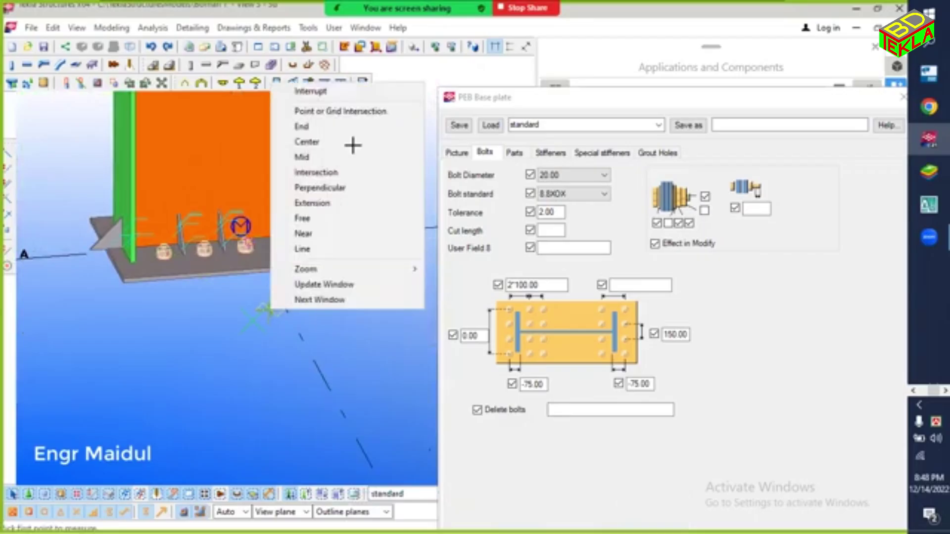
left_click(352, 91)
Measure the direct point-to-point distance between the two outermost bolt centres and place the dimension below the base plate.
left_click(509, 46)
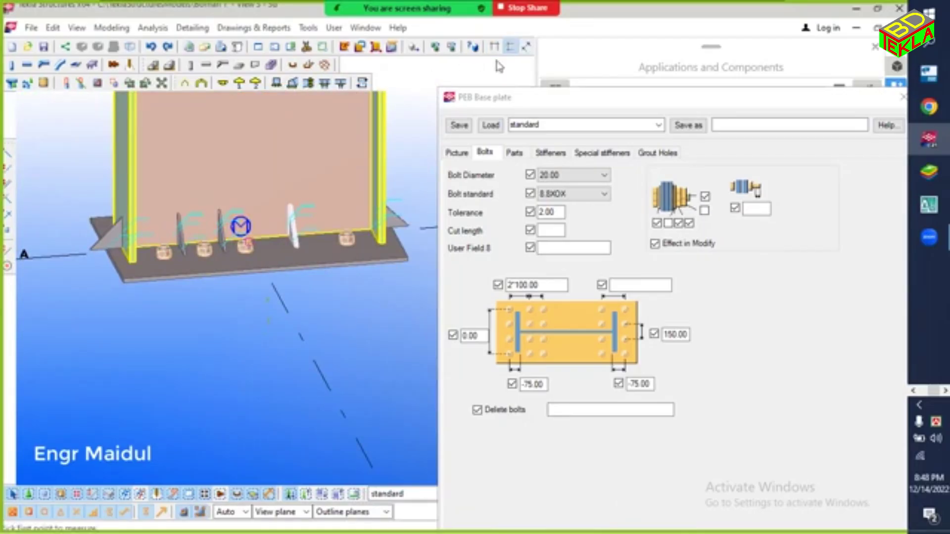
left_click(528, 46)
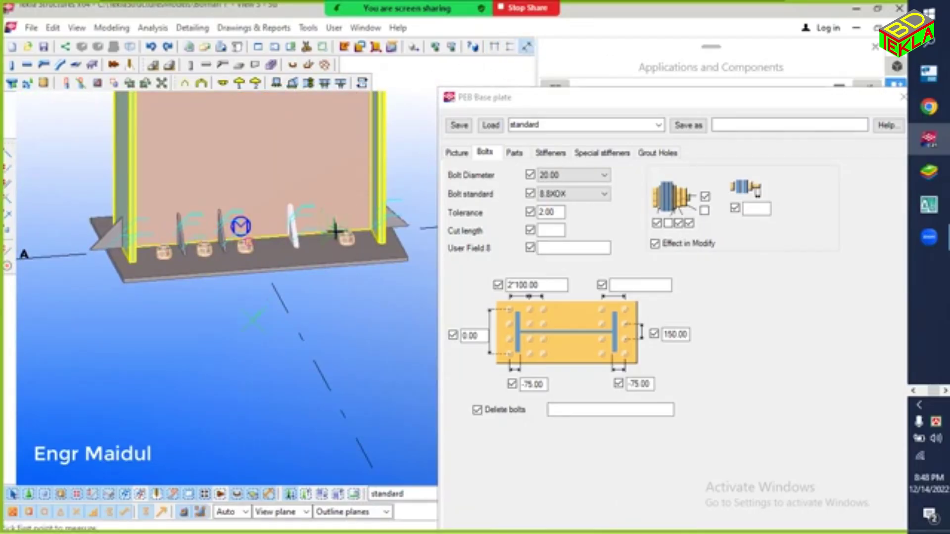
scroll(341, 233, "up", 3)
scroll(360, 233, "up", 3)
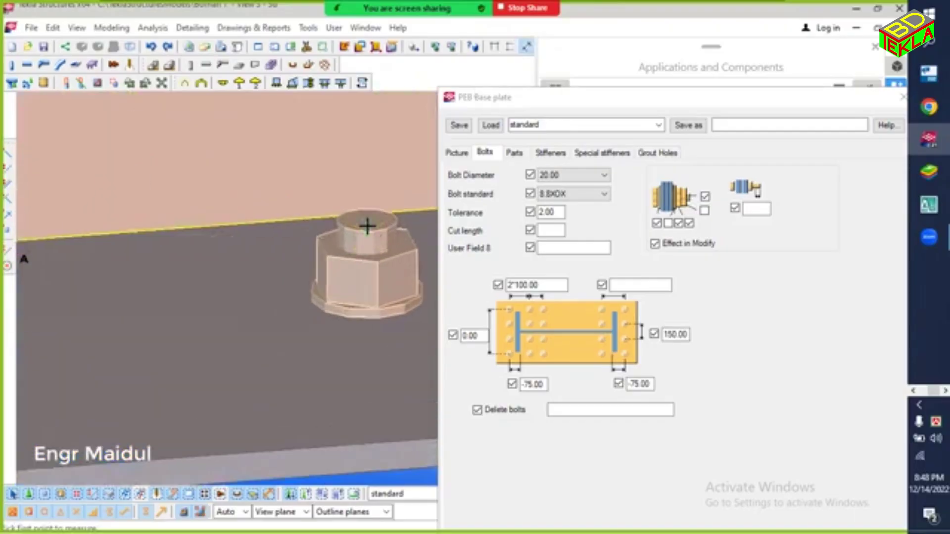
left_click(364, 227)
scroll(367, 226, "down", 2)
scroll(367, 226, "down", 6)
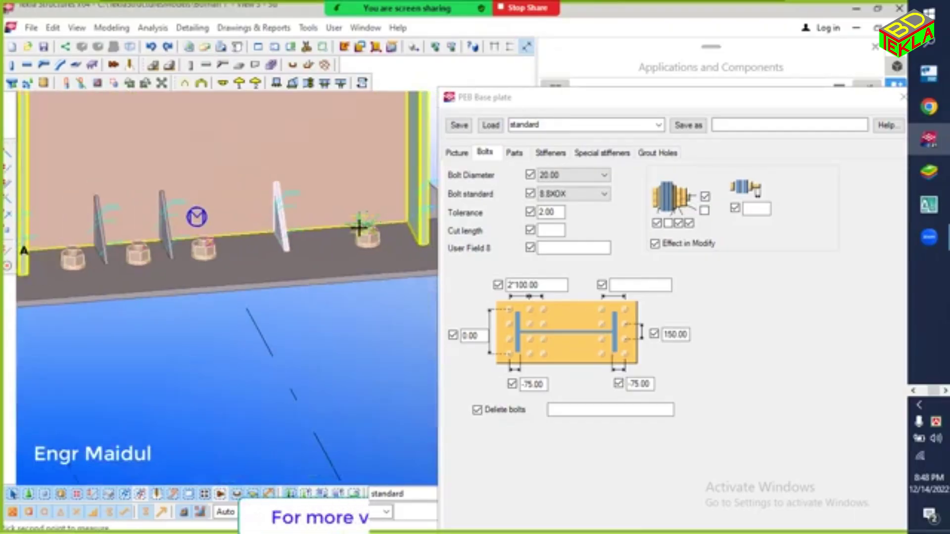
scroll(156, 243, "up", 5)
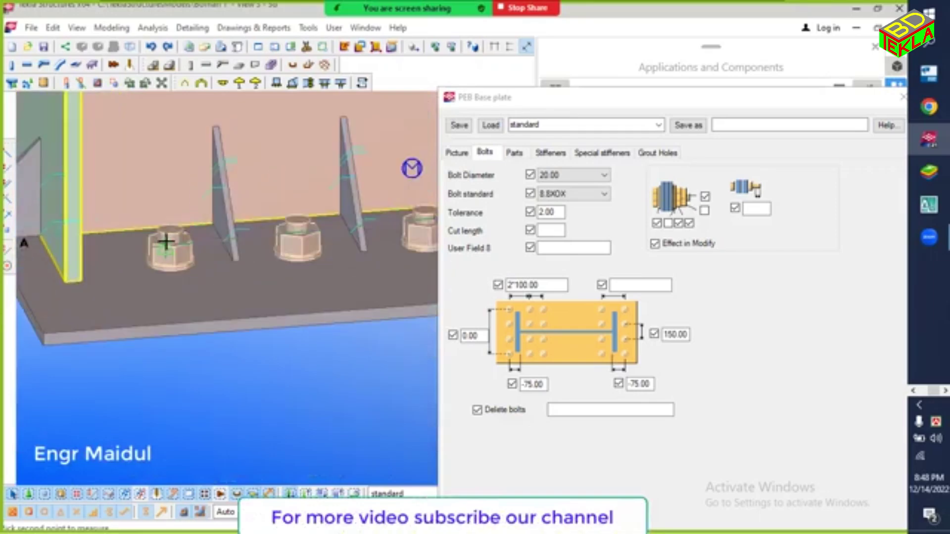
left_click(170, 224)
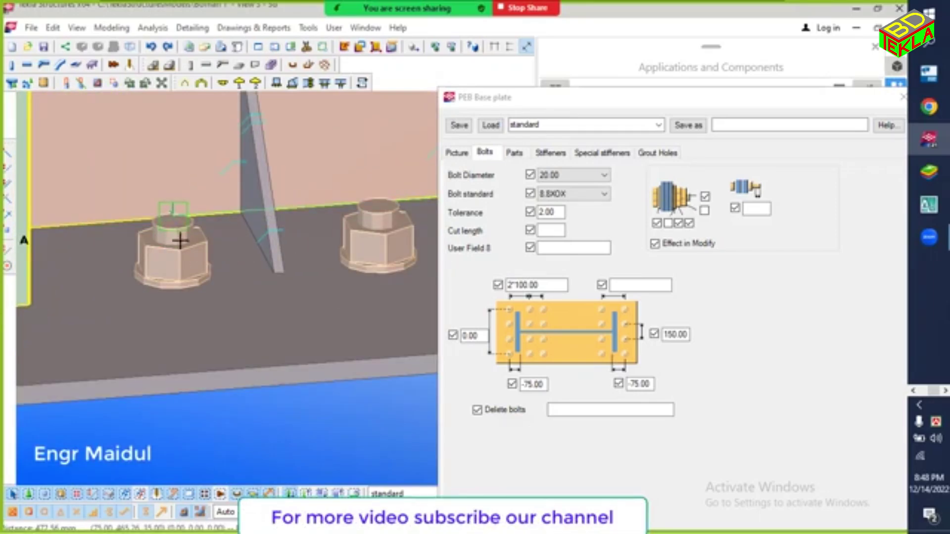
scroll(192, 290, "down", 5)
scroll(244, 333, "down", 5)
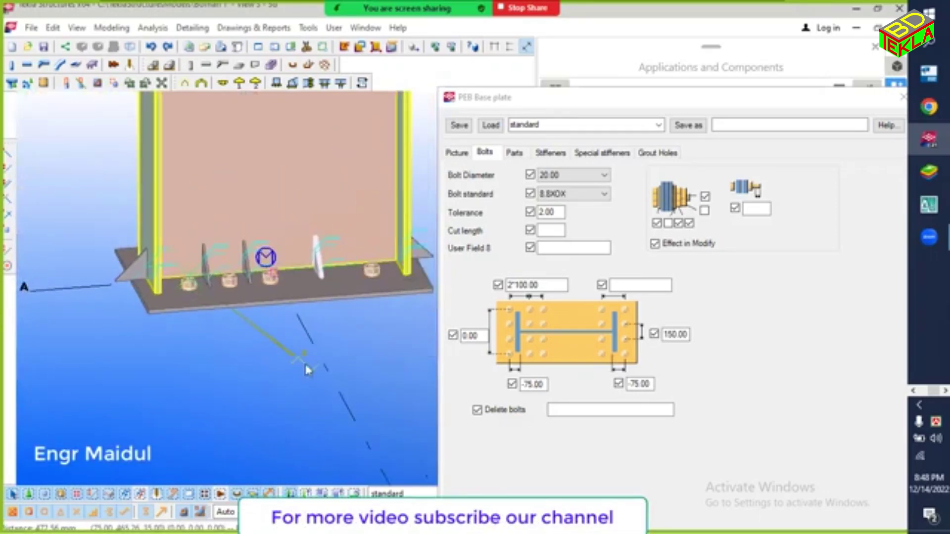
scroll(202, 389, "down", 2)
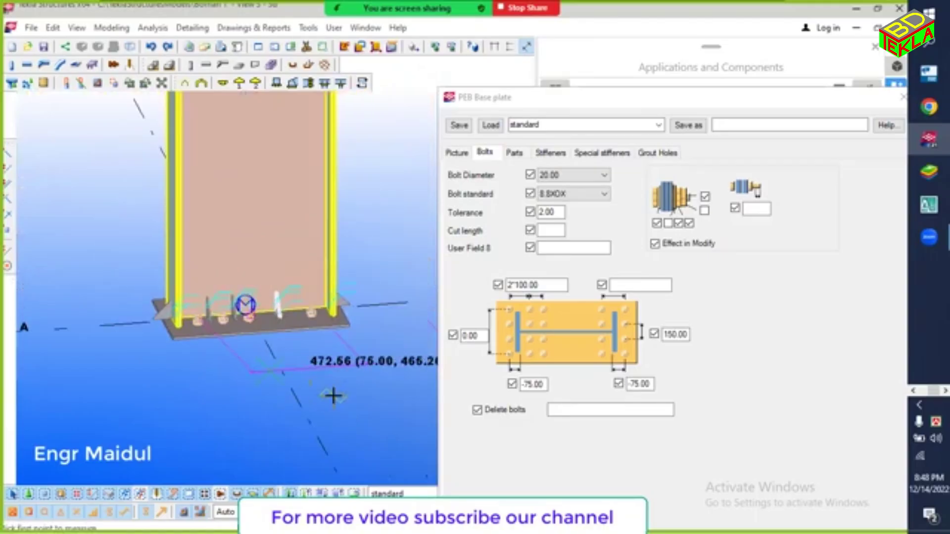
right_click(371, 227)
left_click(399, 230)
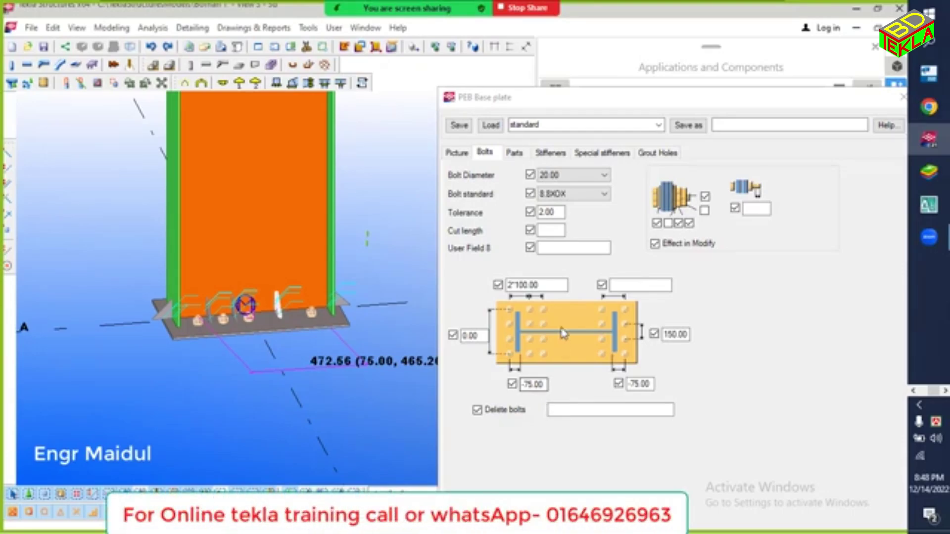
Try a left bolt group spacing of 2*225 and apply it to the base plate.
left_click_drag(541, 286, 523, 286)
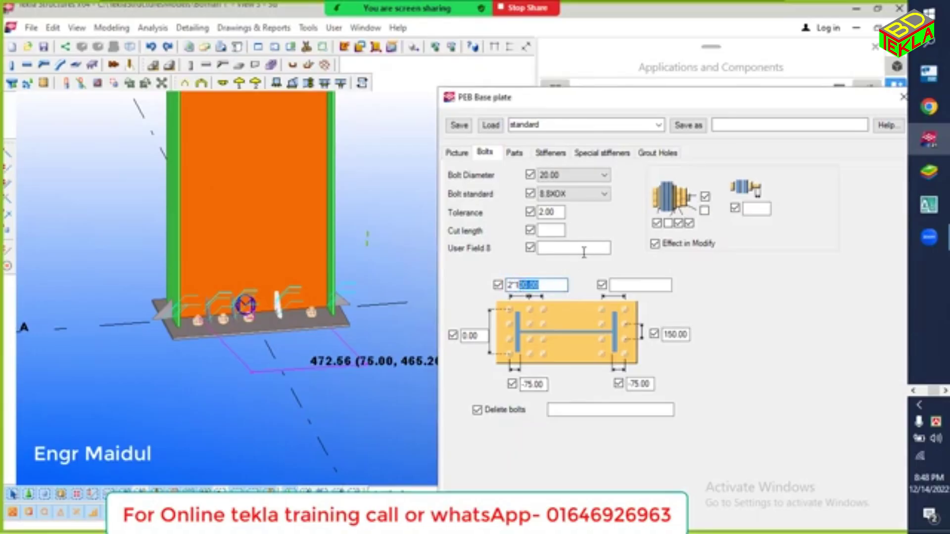
key("BackSpace")
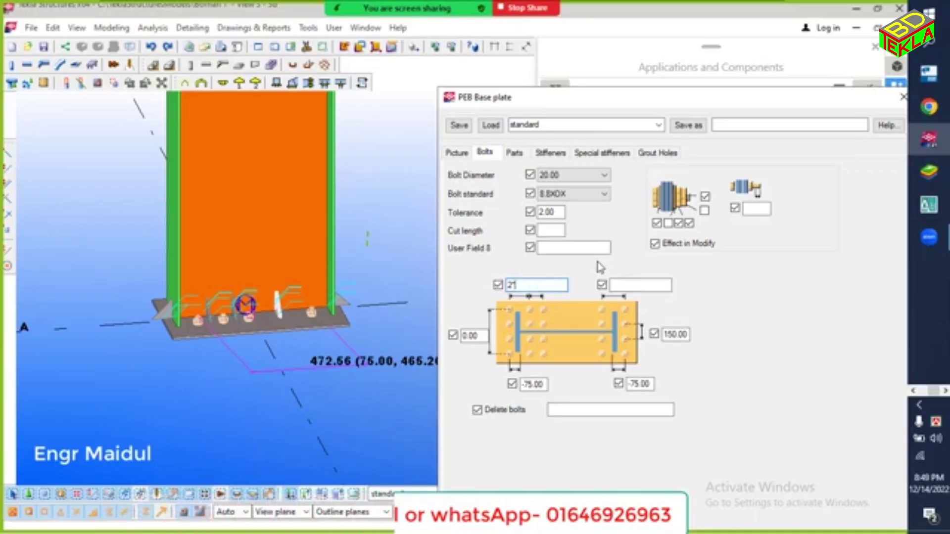
type("225")
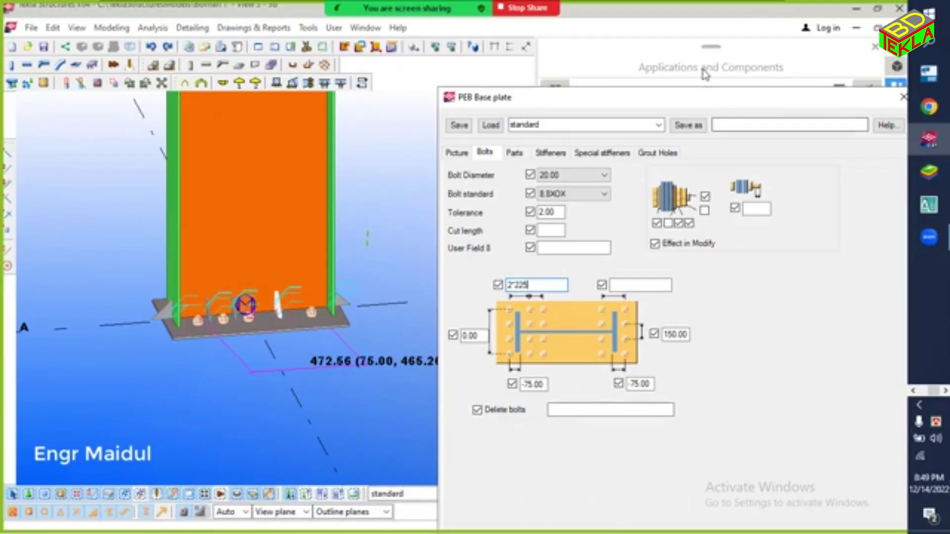
left_click_drag(698, 102, 694, 15)
left_click(584, 526)
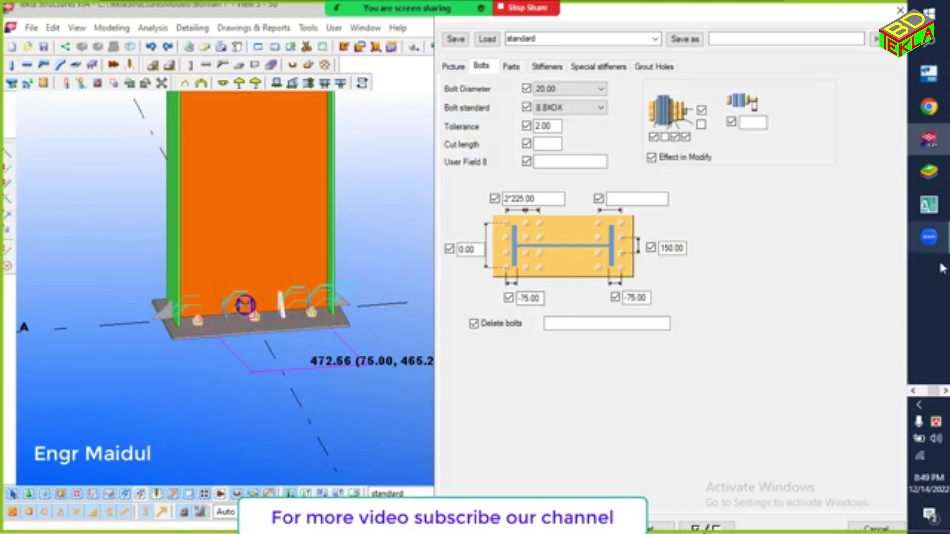
Set the left bolt group's spacing to 2*150, apply it to the base plate and check the bolt positions in the model.
left_click(927, 391)
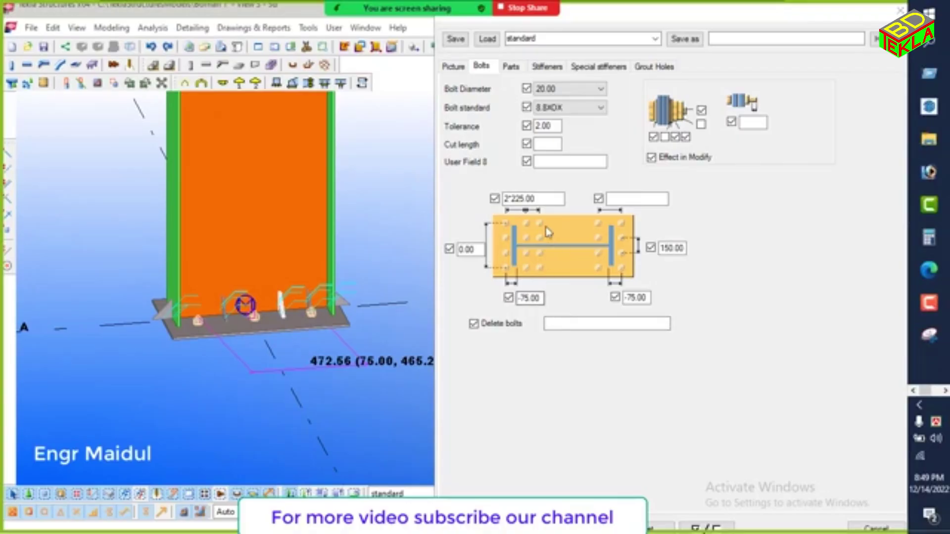
left_click_drag(535, 198, 515, 198)
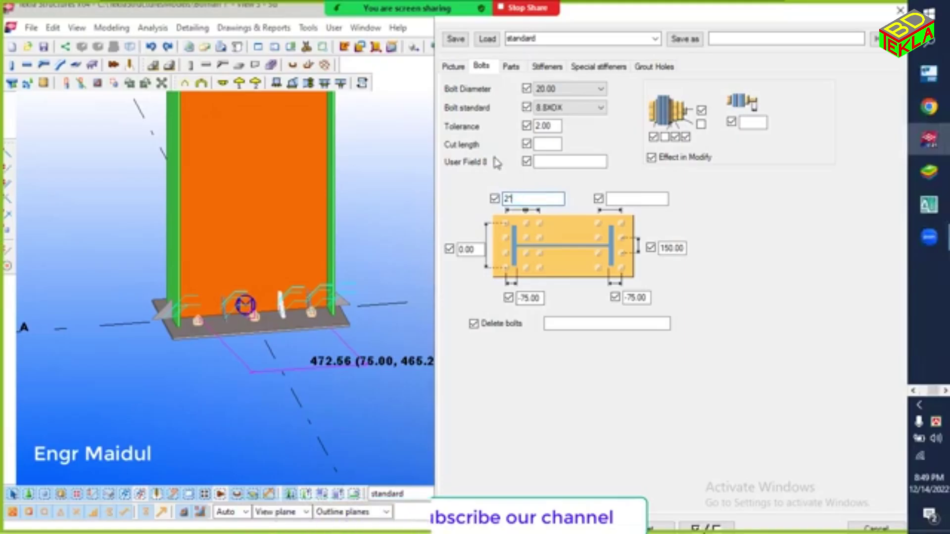
type("150")
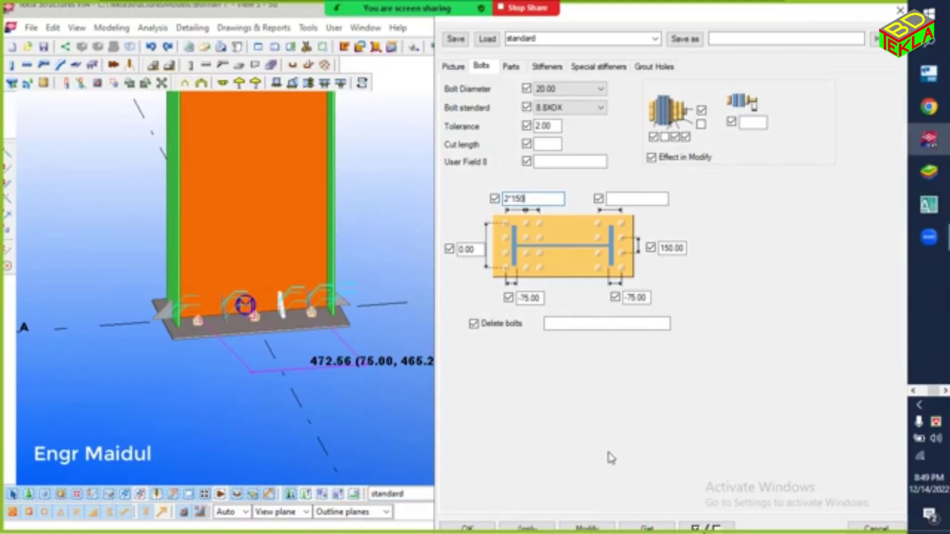
left_click(589, 528)
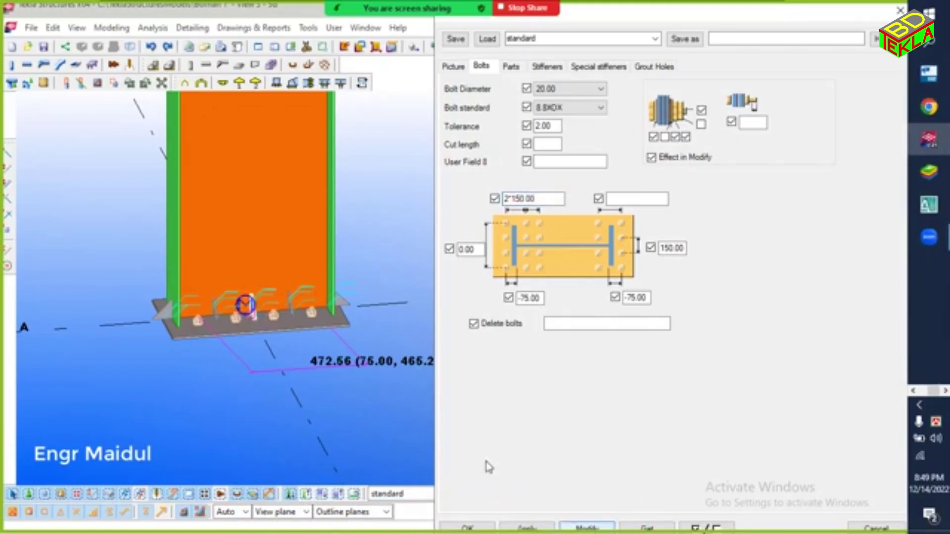
scroll(278, 340, "up", 2)
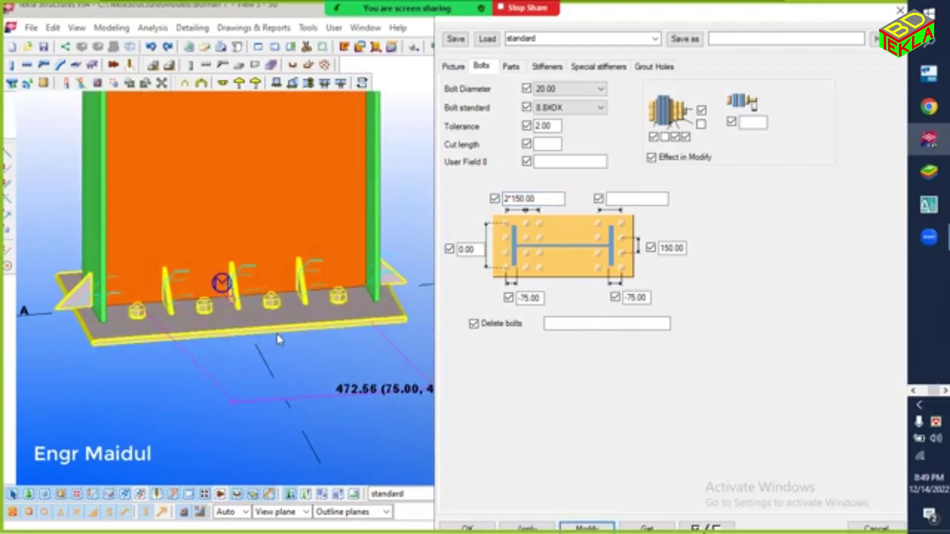
left_click(220, 390)
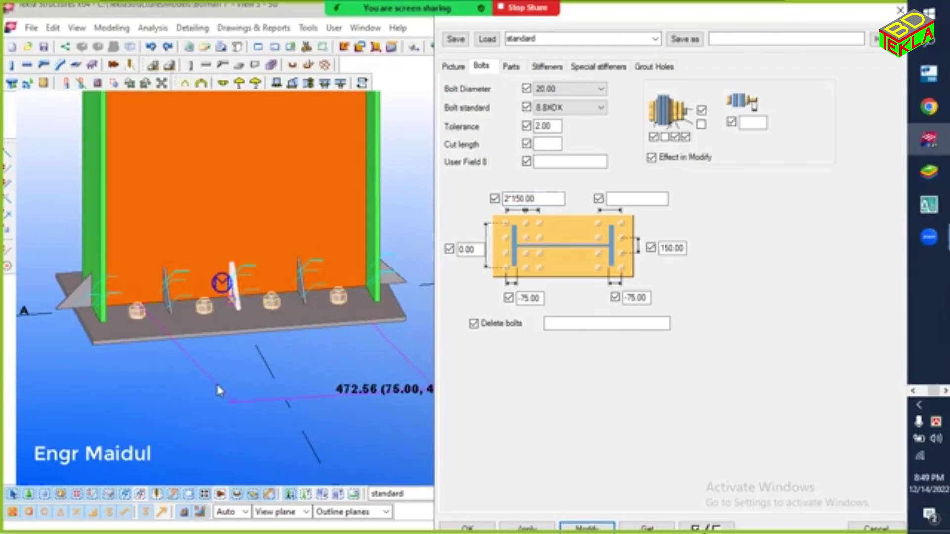
left_click(270, 316)
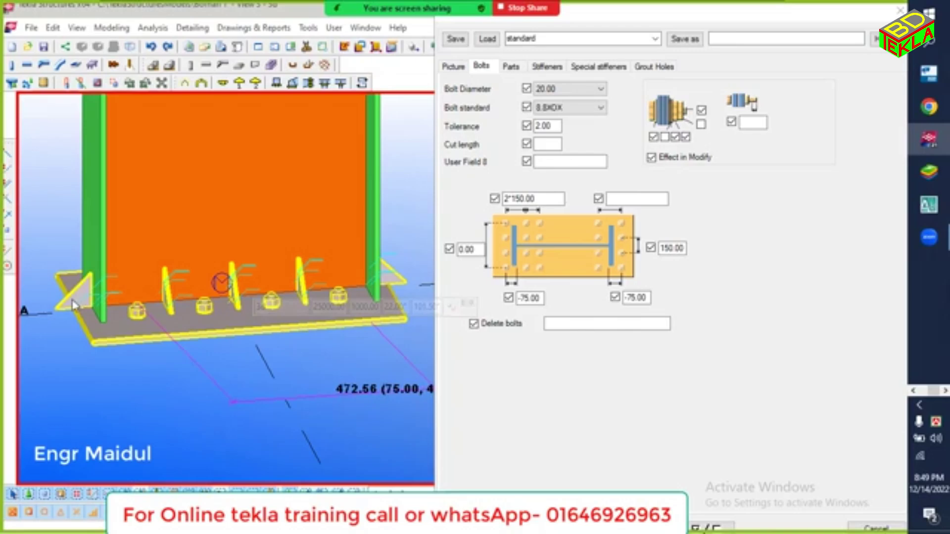
Set the endplate's width to 250 and its thickness to 16.
left_click(515, 68)
left_click(470, 118)
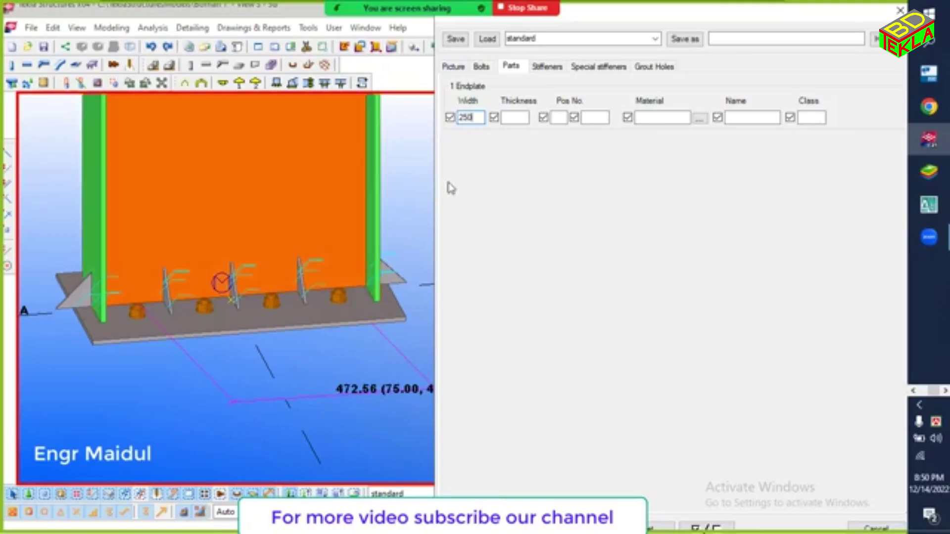
left_click(524, 118)
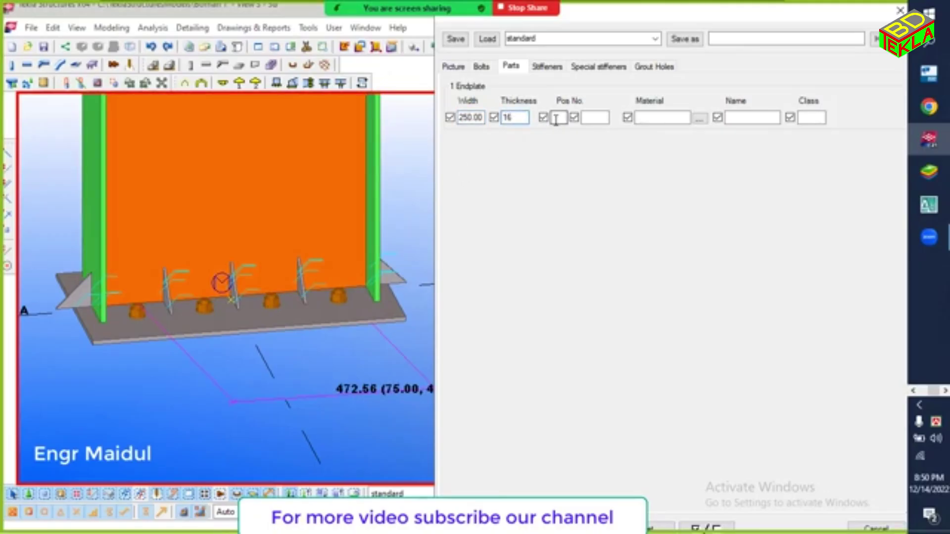
Set the outer flange's main stiffener (3a) and bolt gage centre stiffener (3b) to No and apply the change to the base plate.
left_click(555, 69)
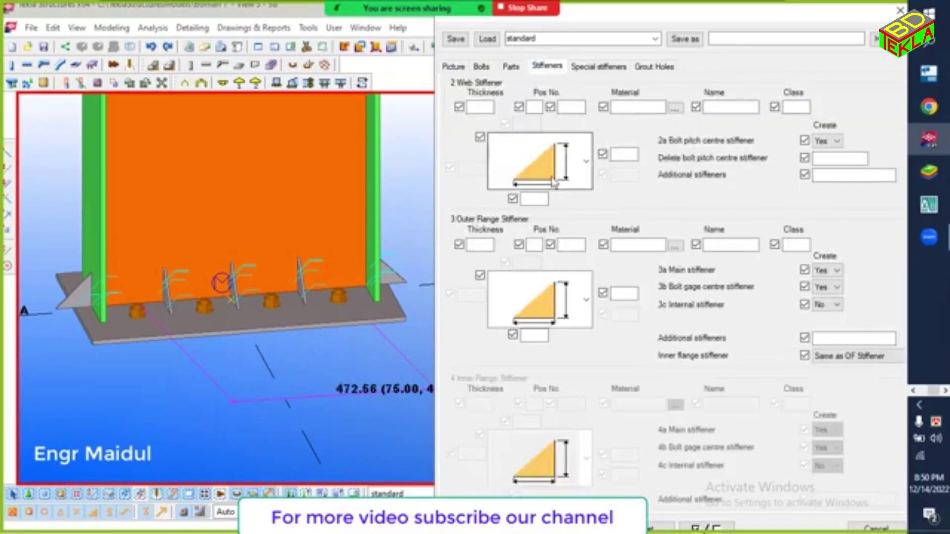
left_click(455, 68)
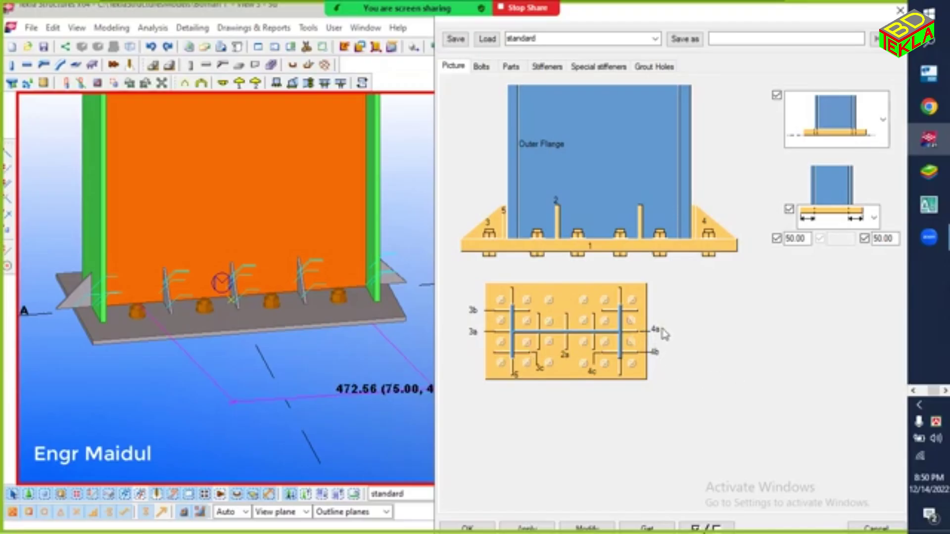
left_click(559, 71)
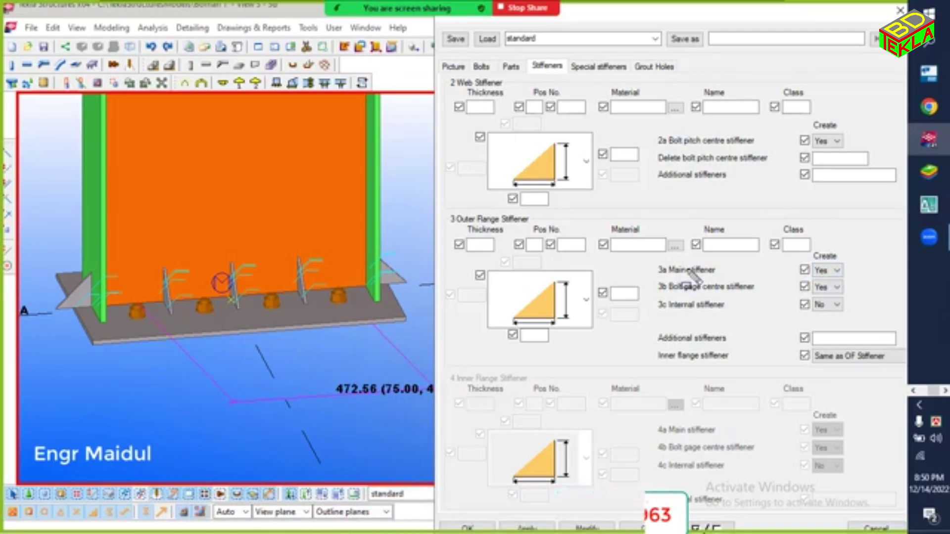
mouse_move(647, 257)
left_mouse_down()
mouse_move(773, 322)
mouse_move(866, 320)
left_mouse_up()
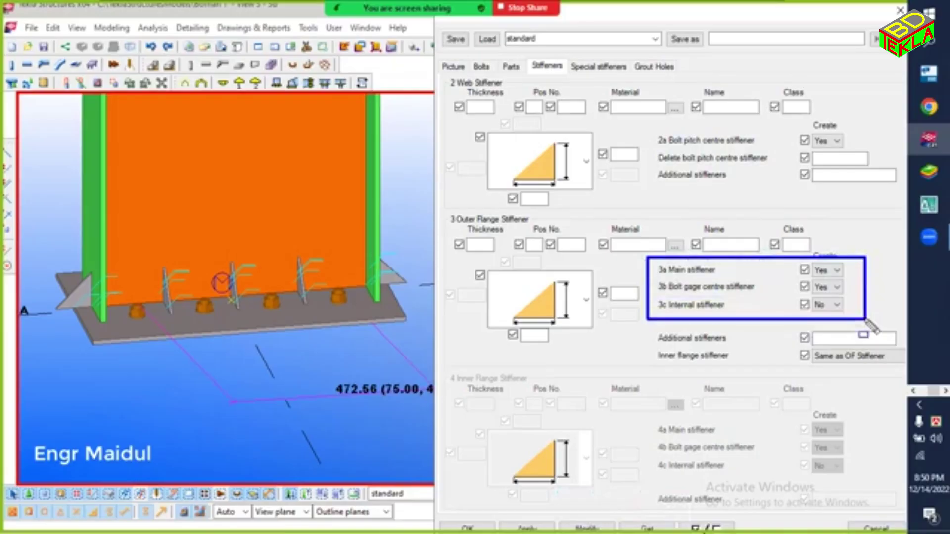
left_click(835, 271)
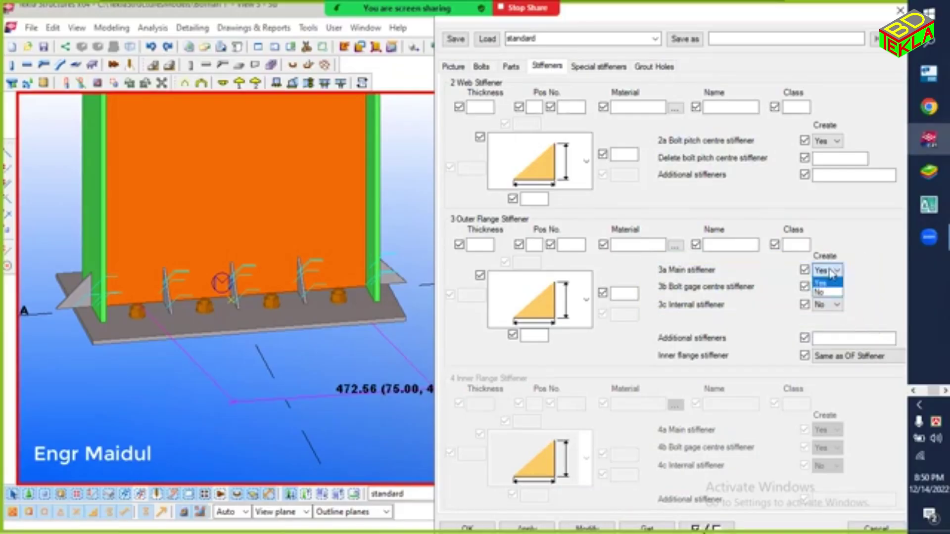
left_click(829, 294)
left_click(836, 287)
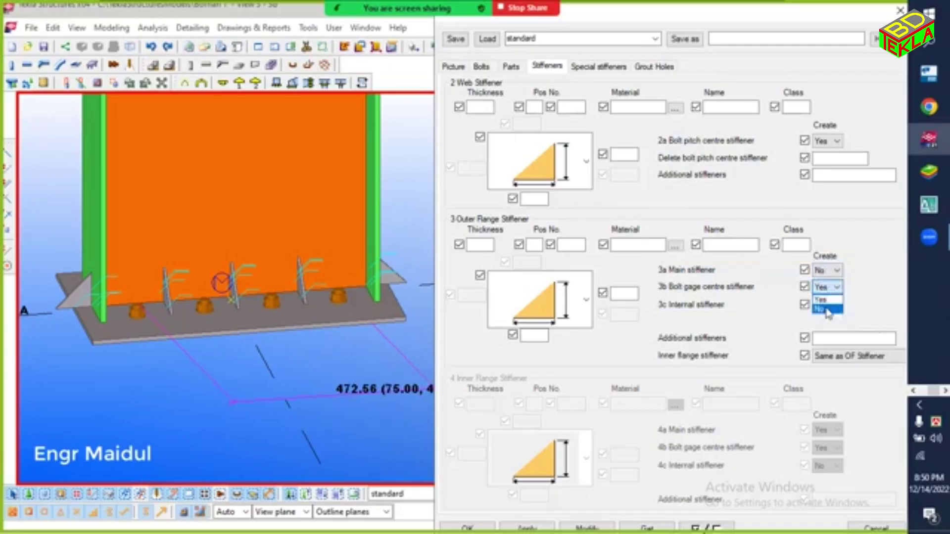
left_click(828, 309)
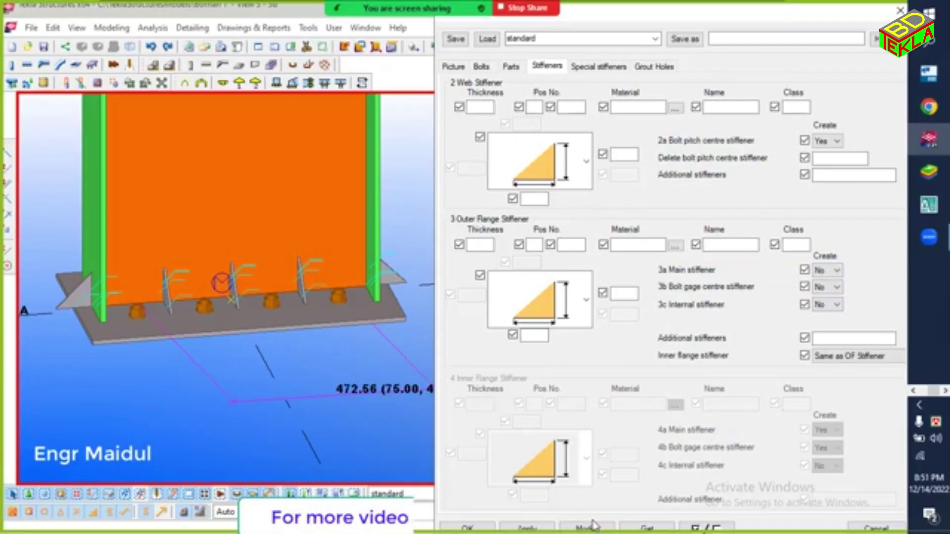
left_click(318, 312)
left_click(586, 528)
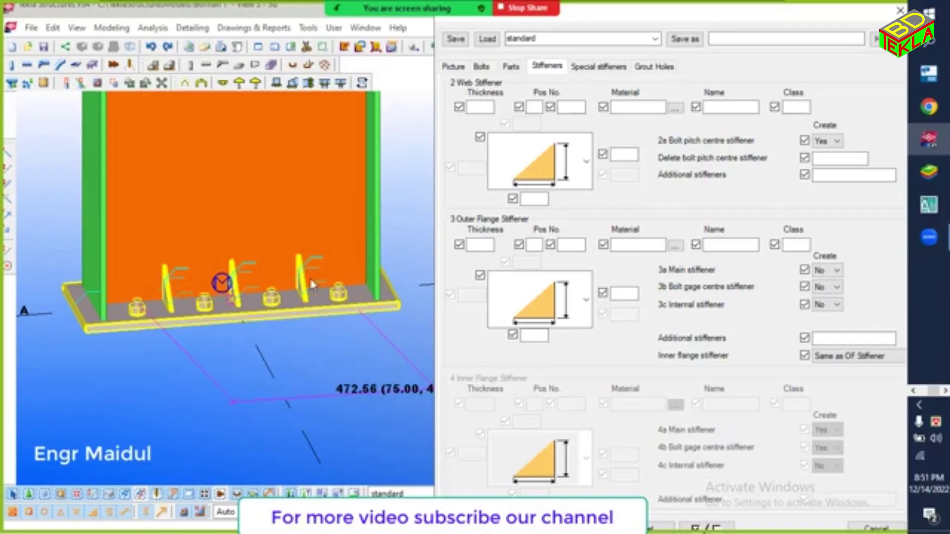
Set the web stiffener's thickness to 5 and apply it to the base plate.
left_click(490, 109)
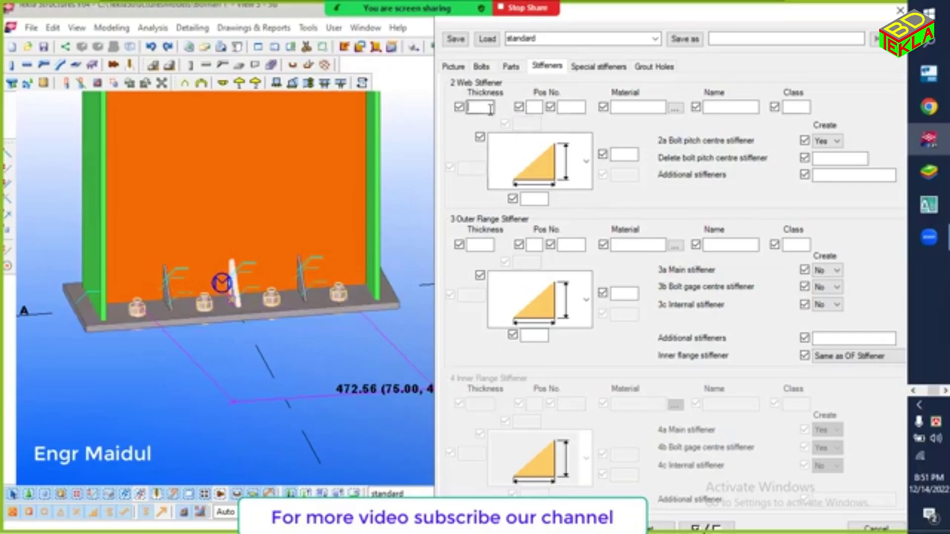
type("5")
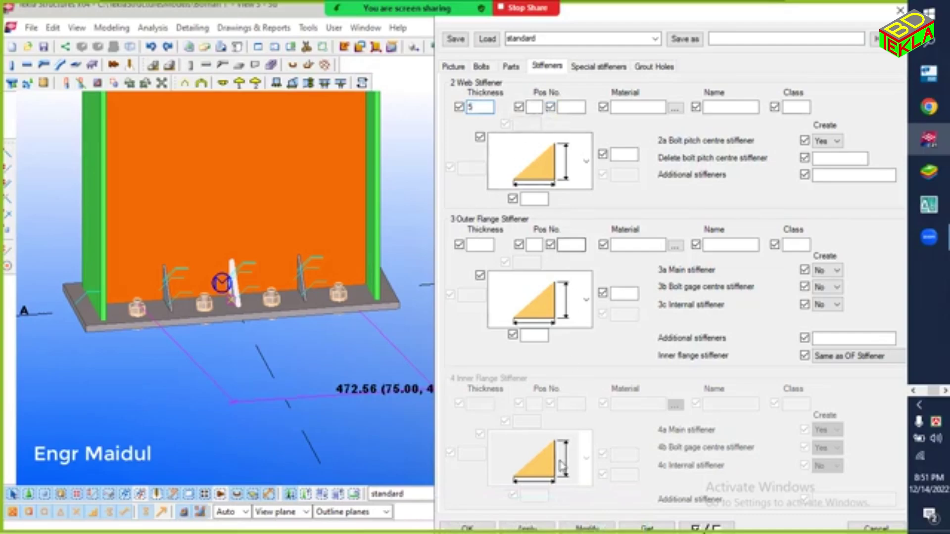
left_click(529, 527)
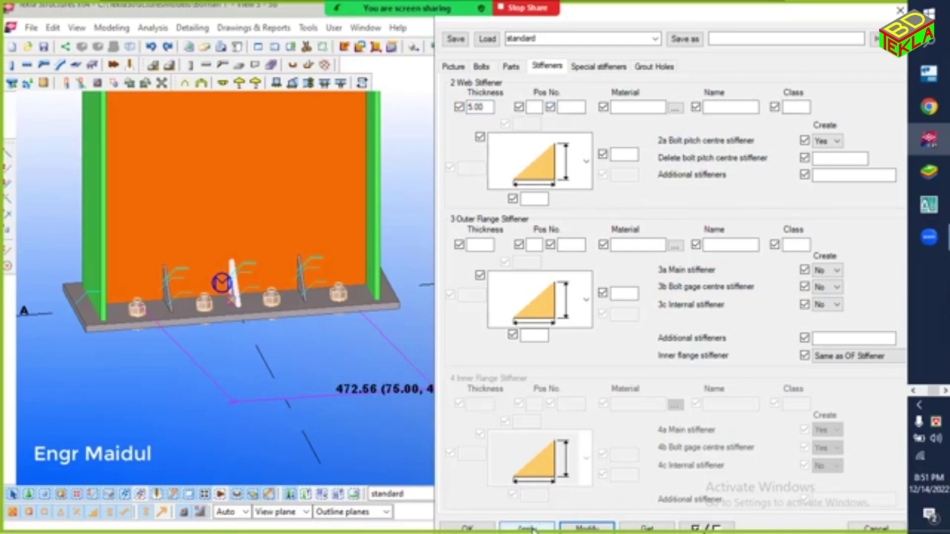
Set the endplate's width to 300, apply it to the base plate and inspect the wider plate in the model.
left_click(522, 67)
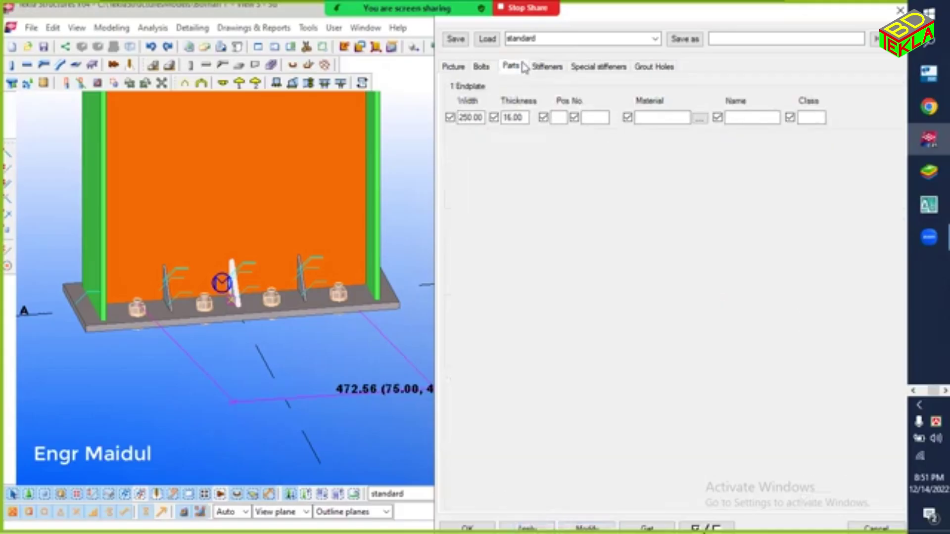
left_click(485, 118)
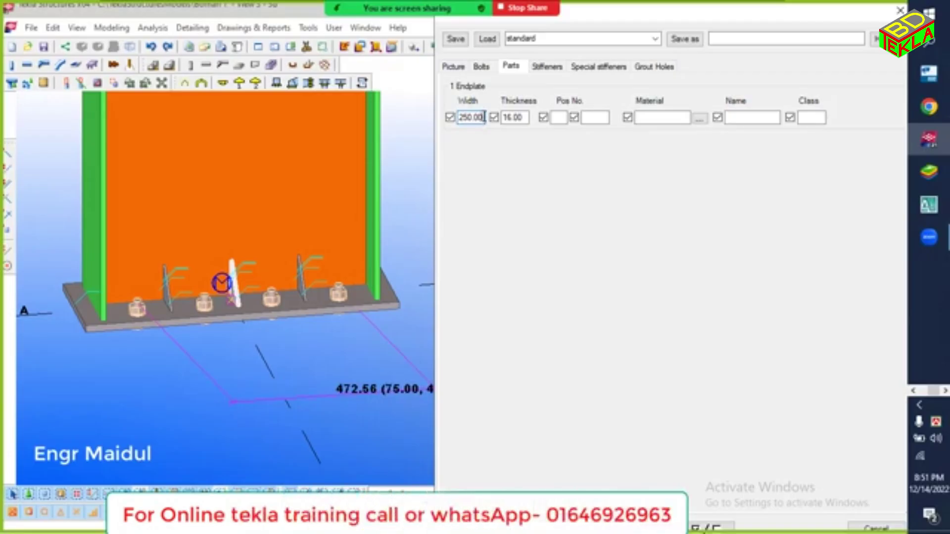
left_click_drag(484, 118, 453, 121)
type("300")
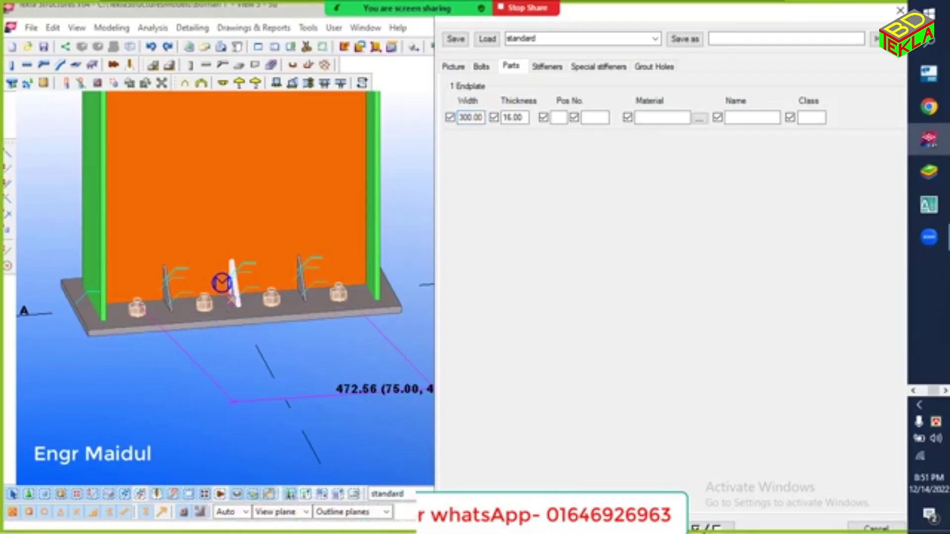
left_click(220, 315)
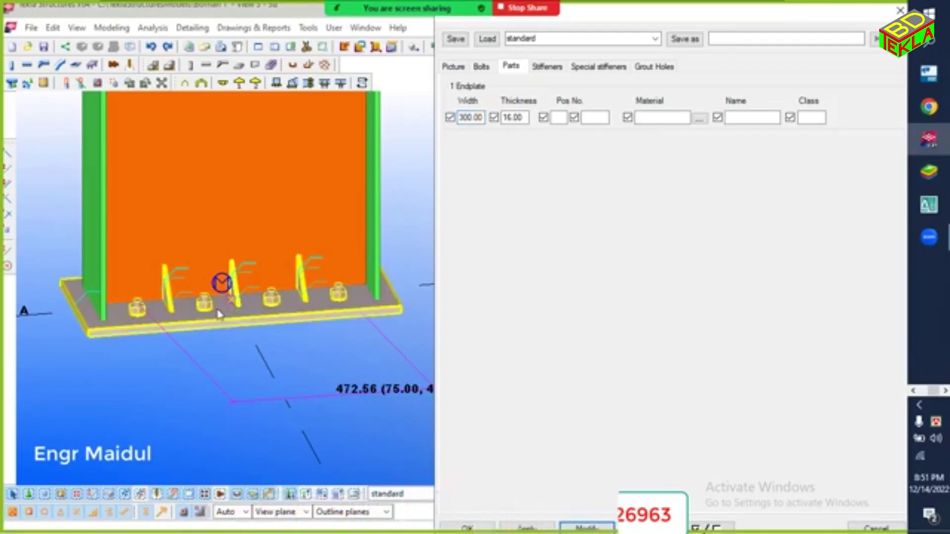
left_click(199, 345)
left_click(192, 336)
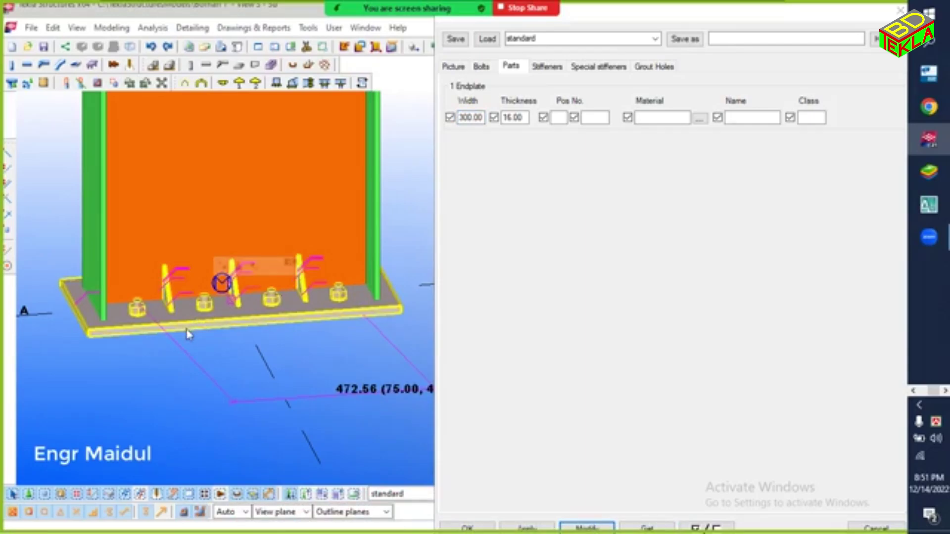
middle_click_drag(203, 358, 169, 391, "ctrl")
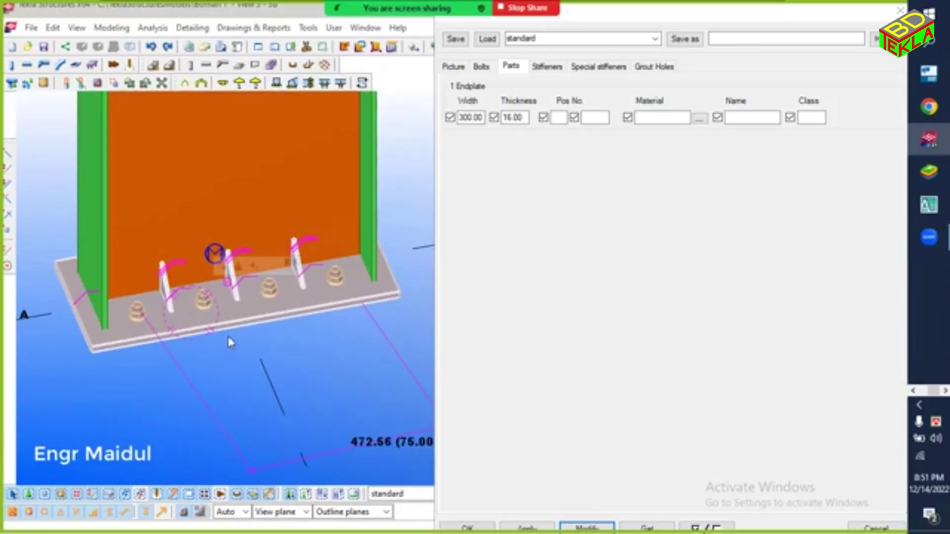
middle_click_drag(229, 337, 235, 302, "ctrl")
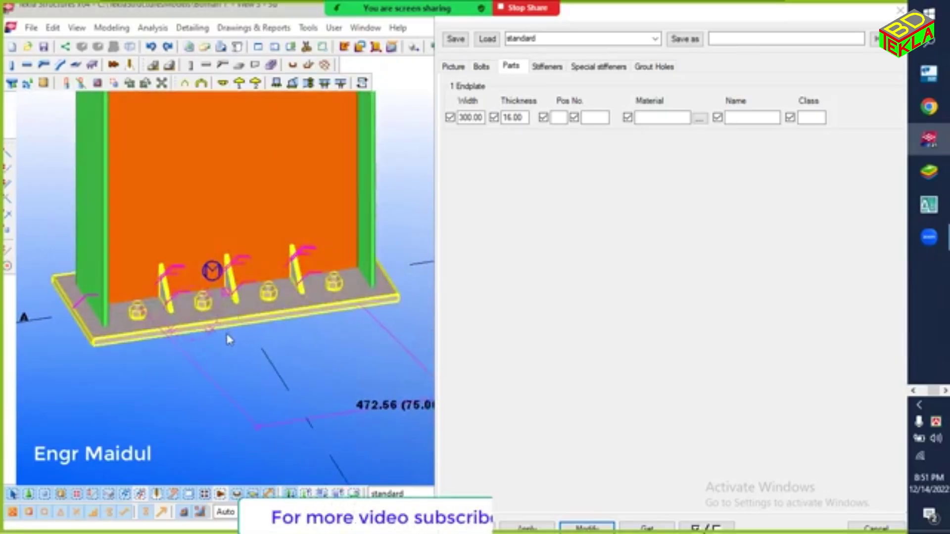
left_click(326, 341)
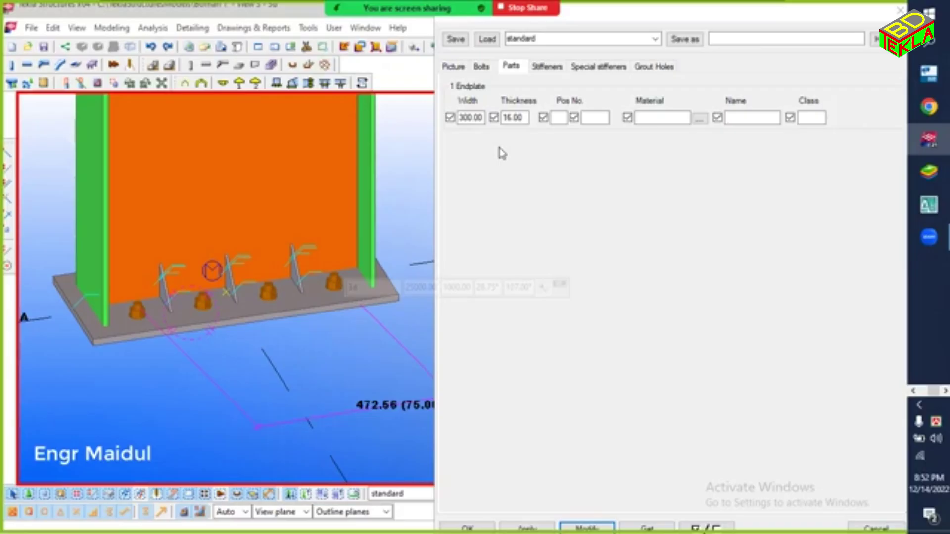
Set the web stiffener's height and width to 100 each.
left_click(547, 67)
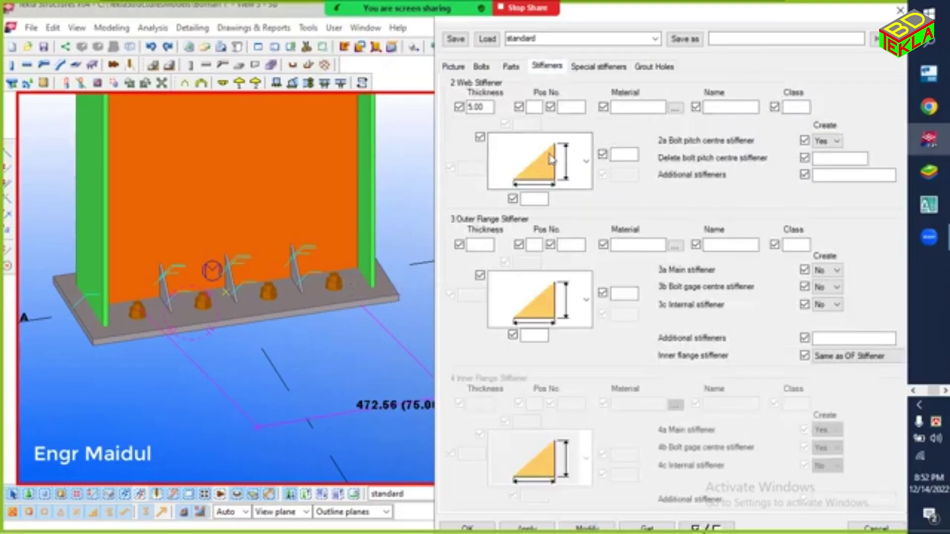
left_click(485, 106)
left_click(626, 155)
left_click(536, 197)
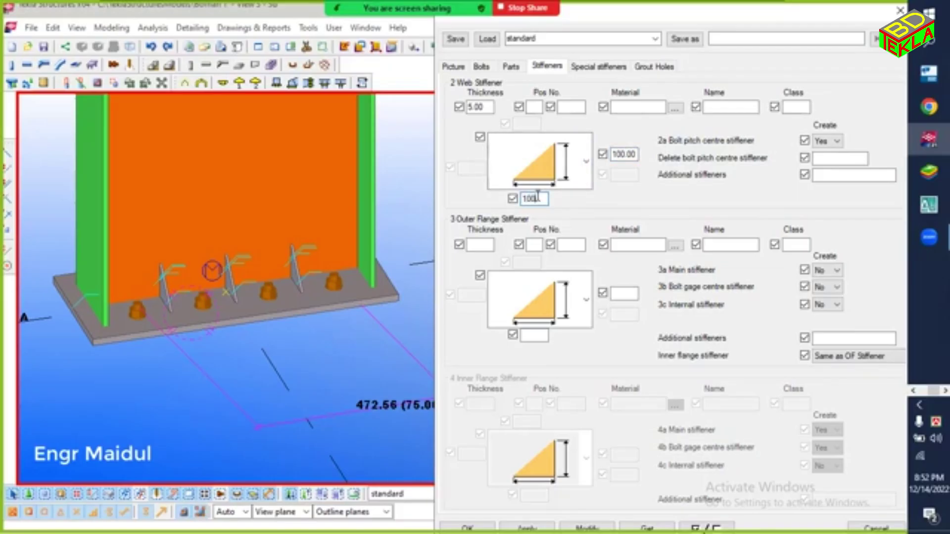
type("100")
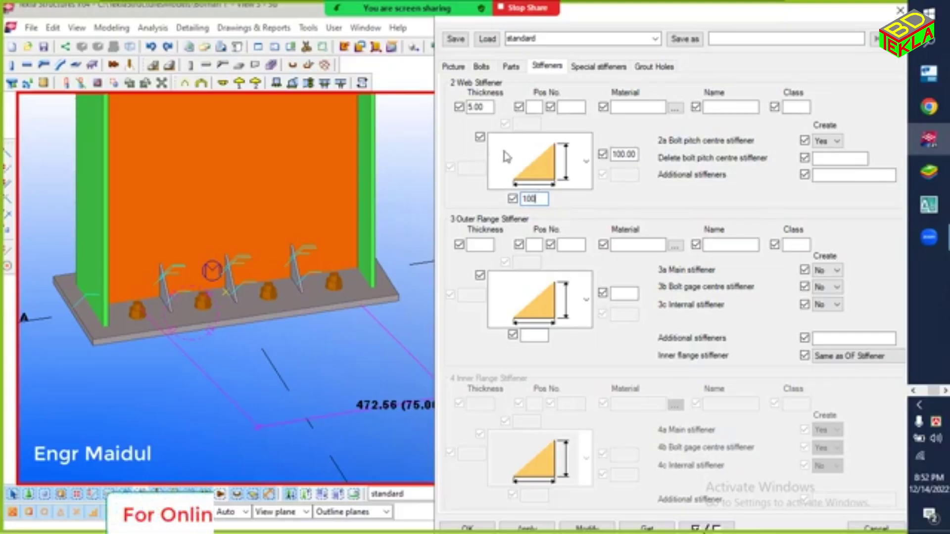
left_click(490, 104)
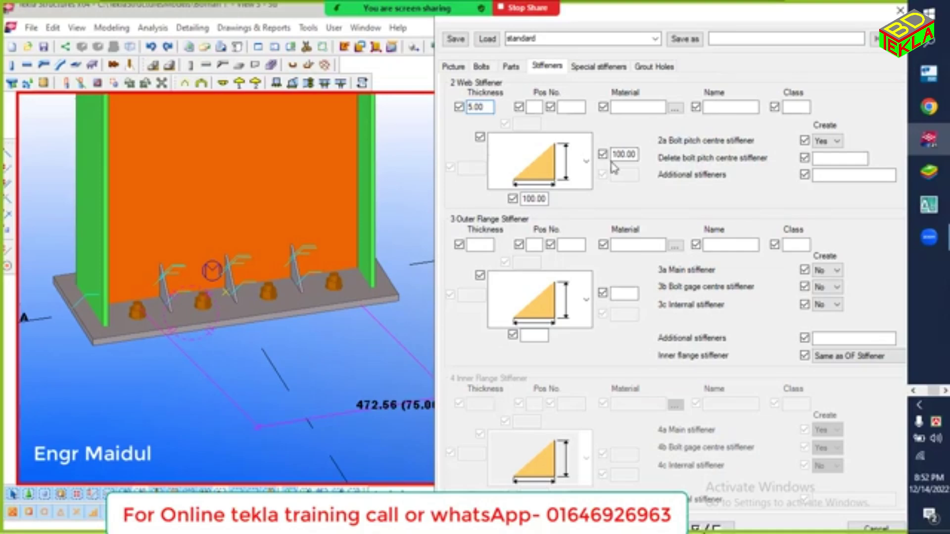
Try the square web stiffener shape, return to the plain triangular shape and apply the stiffener settings to the base plate.
left_click(577, 167)
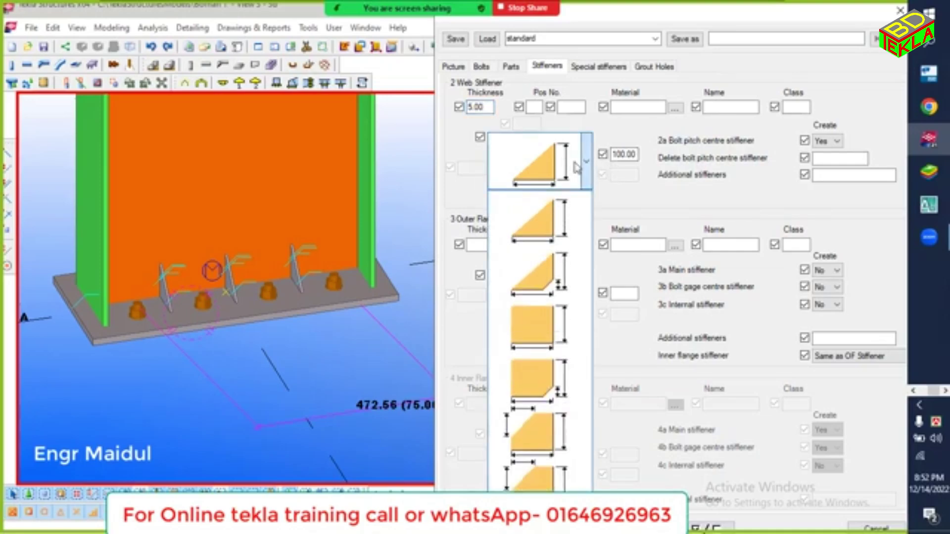
left_click(554, 326)
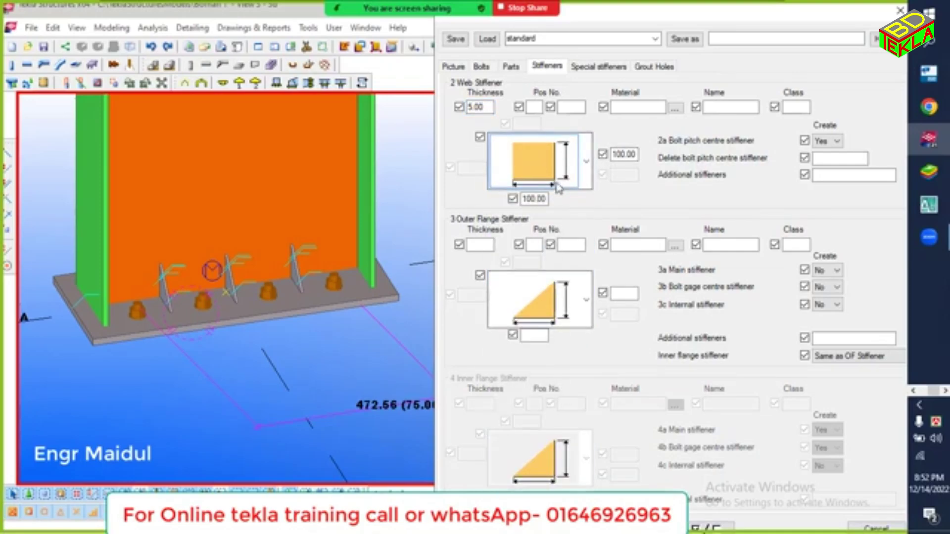
left_click(585, 167)
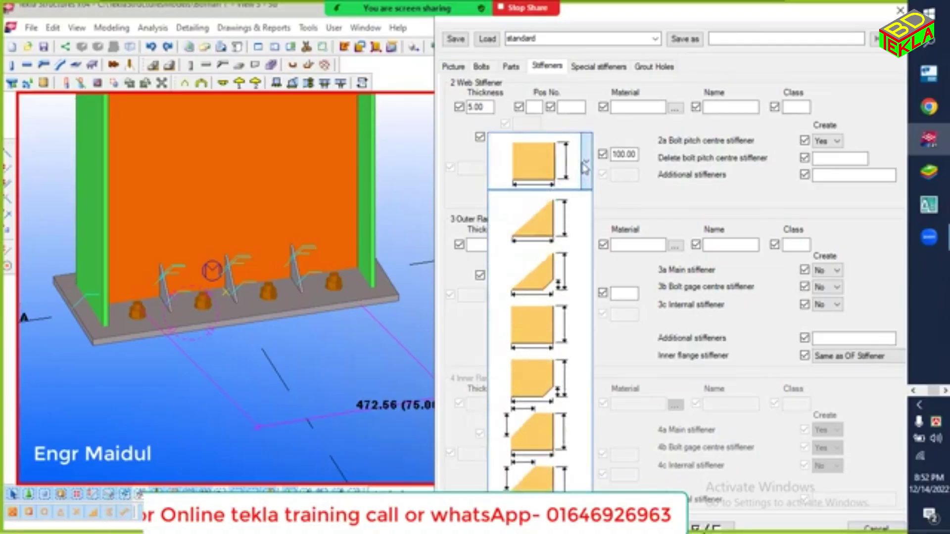
left_click(570, 229)
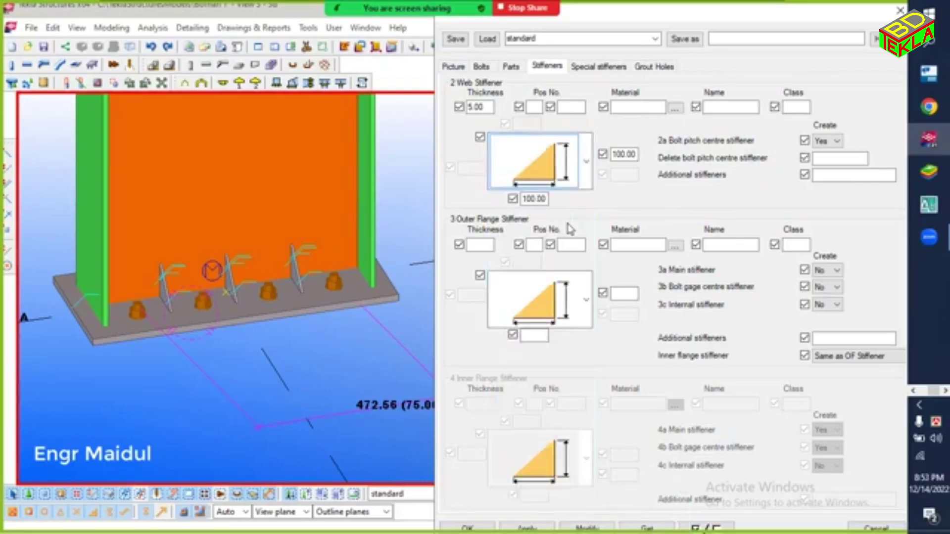
left_click(590, 528)
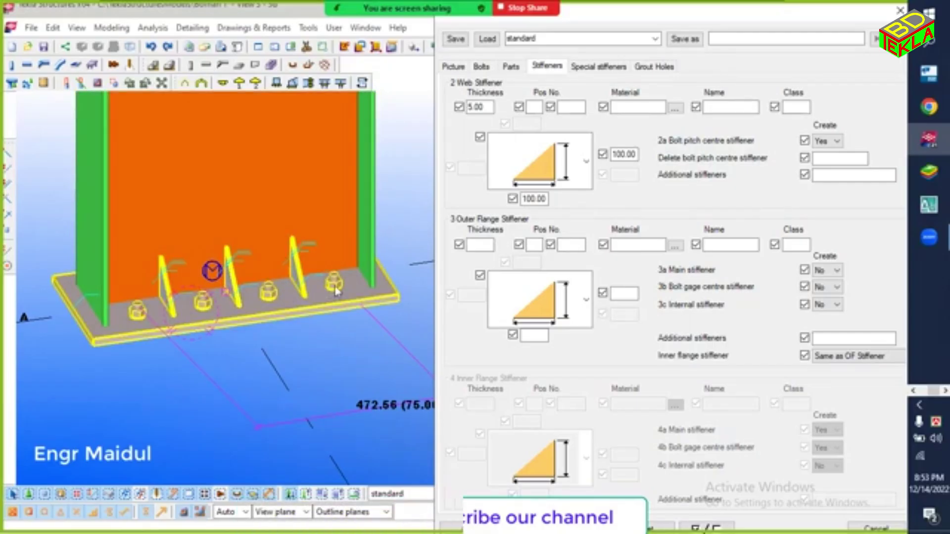
Open the special stiffener settings and examine the side stiffener positions at the flange ends alongside the column base in the model.
left_click(607, 73)
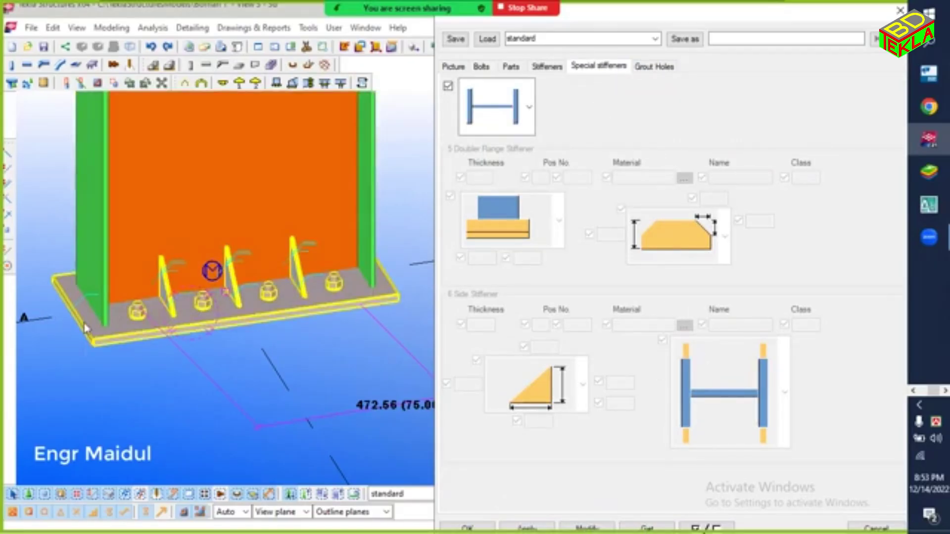
middle_click_drag(101, 328, 267, 337, "ctrl")
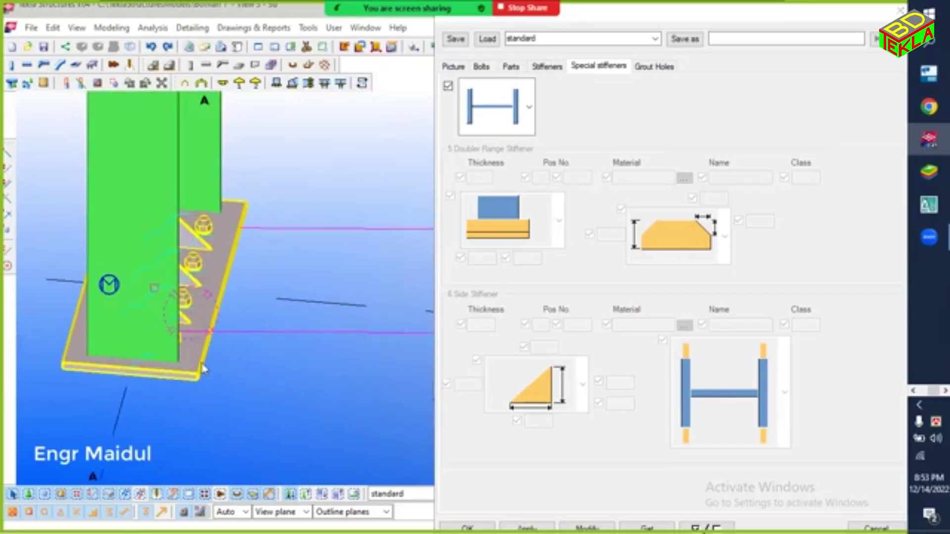
scroll(177, 372, "up", 4)
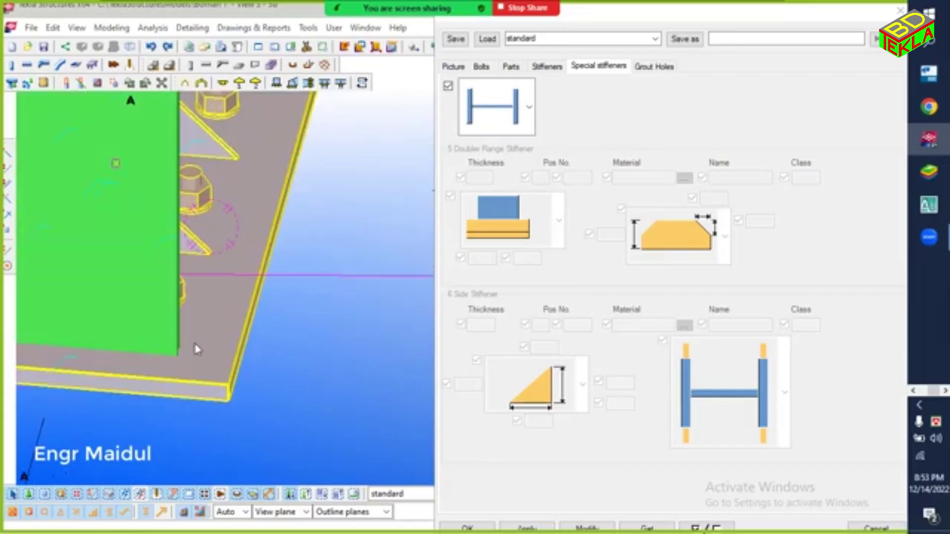
scroll(212, 294, "down", 5)
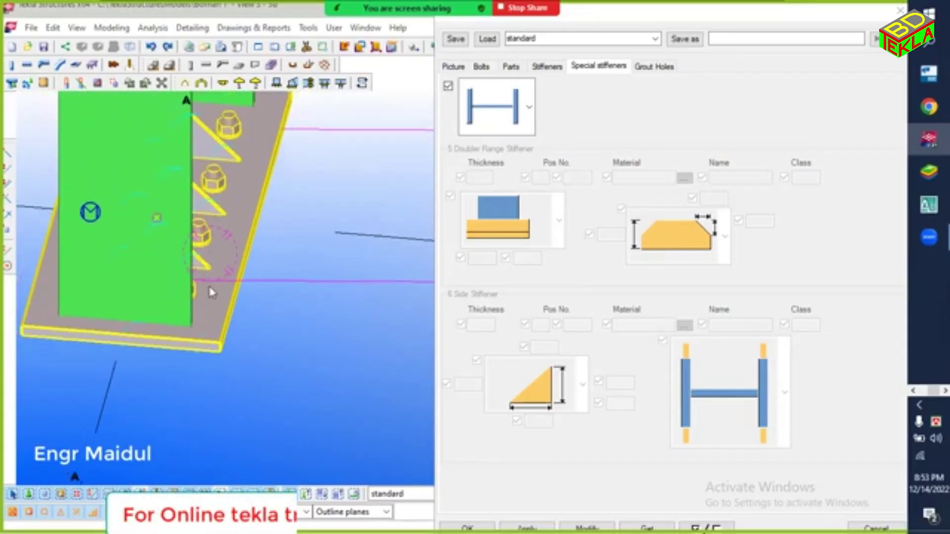
middle_click_drag(238, 320, 84, 304, "ctrl")
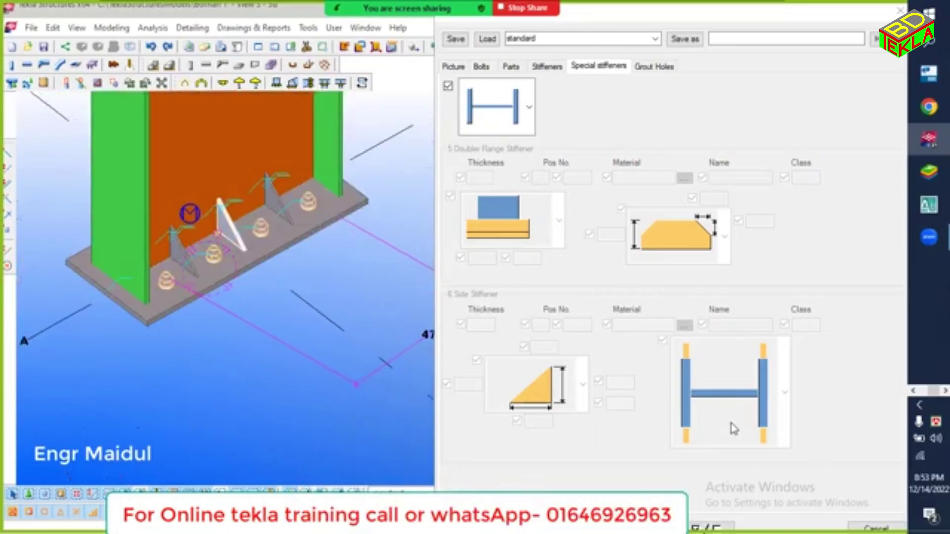
mouse_move(652, 331)
left_mouse_down()
mouse_move(778, 450)
mouse_move(800, 449)
left_mouse_up()
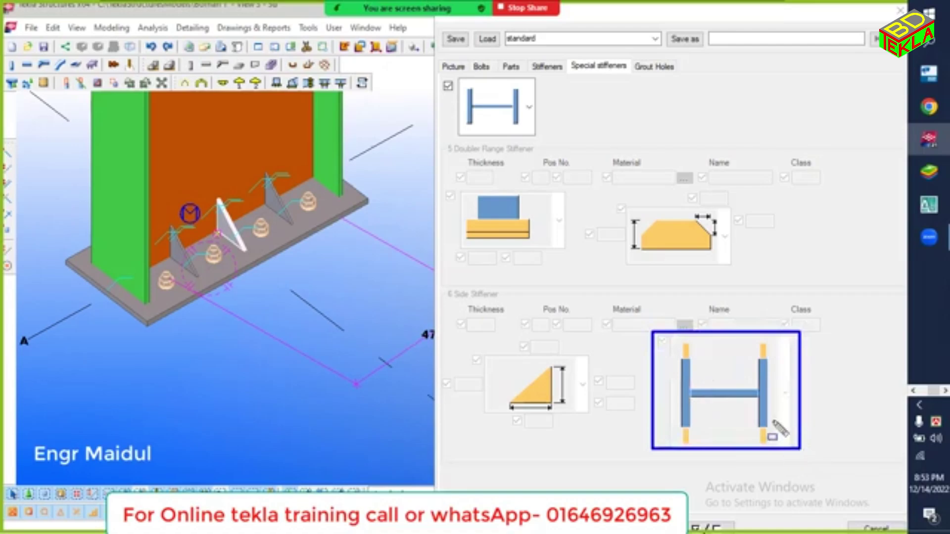
left_click_drag(755, 339, 775, 367)
left_click_drag(745, 416, 776, 450)
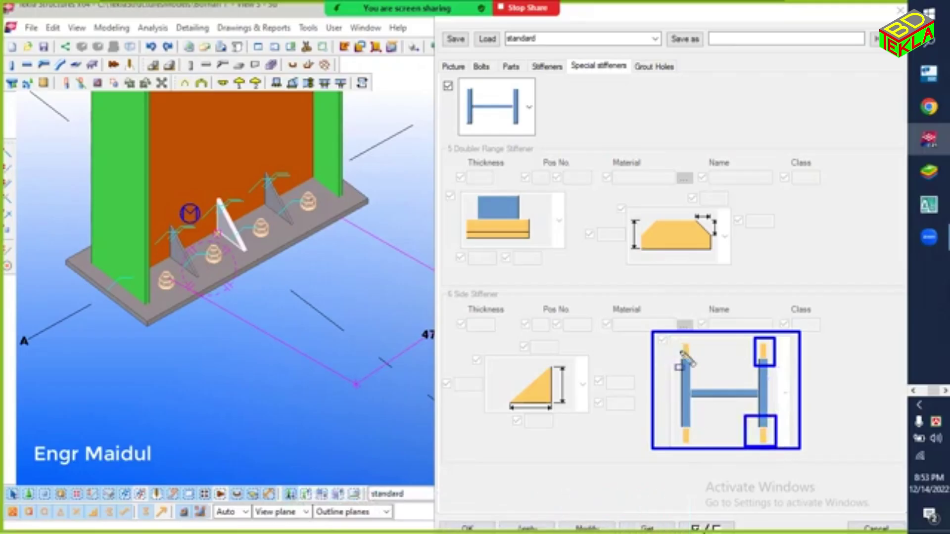
left_click_drag(668, 336, 697, 369)
left_click_drag(670, 419, 708, 449)
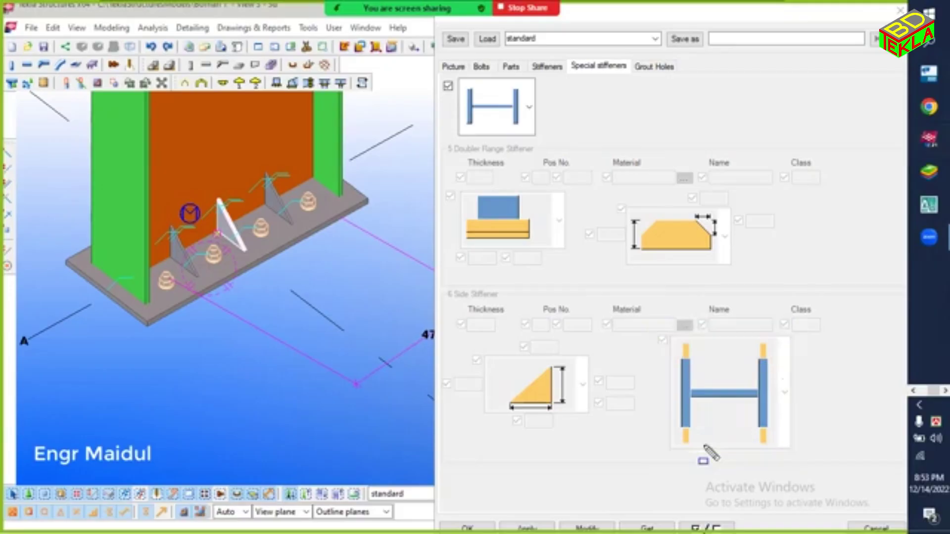
Open the base plate component's overview diagram and examine the plate corner beside the column flange in the model.
left_click(454, 68)
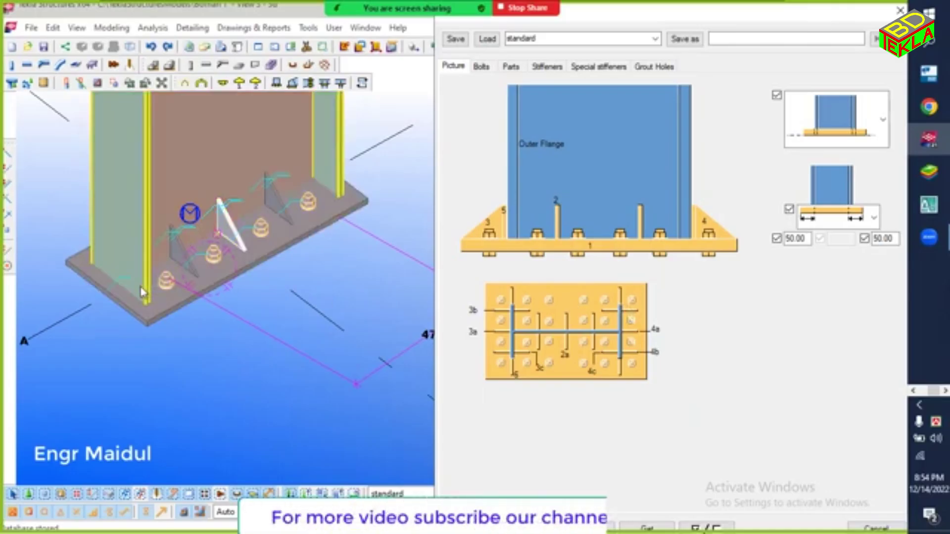
scroll(113, 294, "up", 5)
scroll(112, 294, "down", 5)
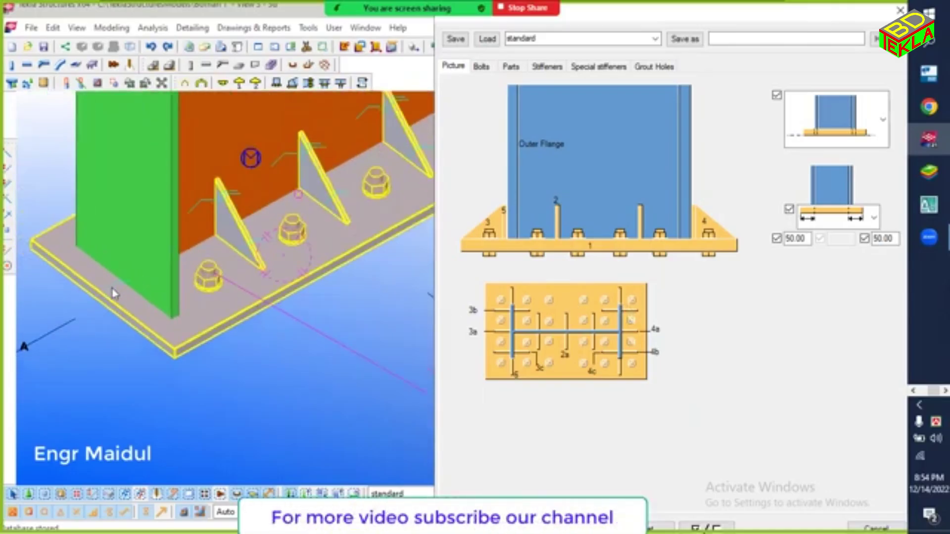
middle_click_drag(190, 318, 178, 233, "ctrl")
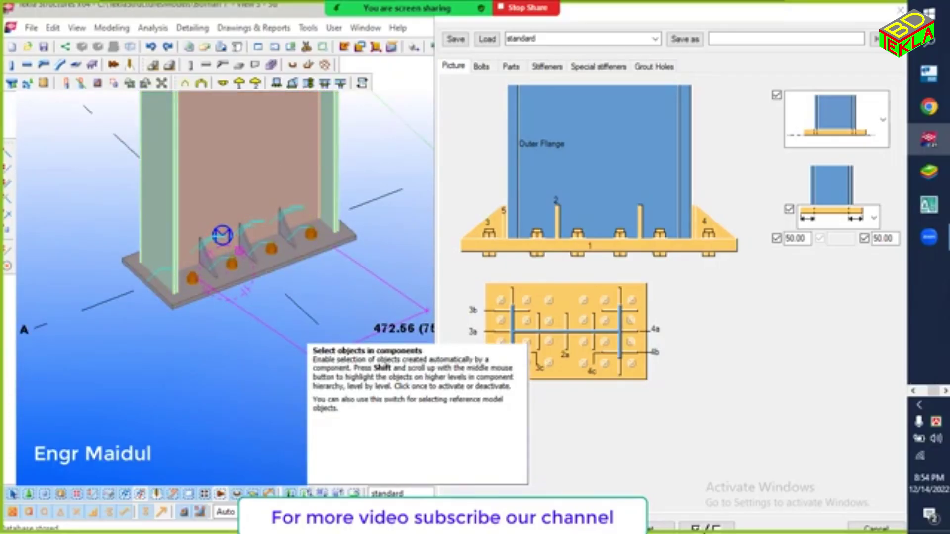
Enable selection of objects inside components, select the near column flange and inspect where it meets the base plate.
left_click(306, 493)
left_click(201, 365)
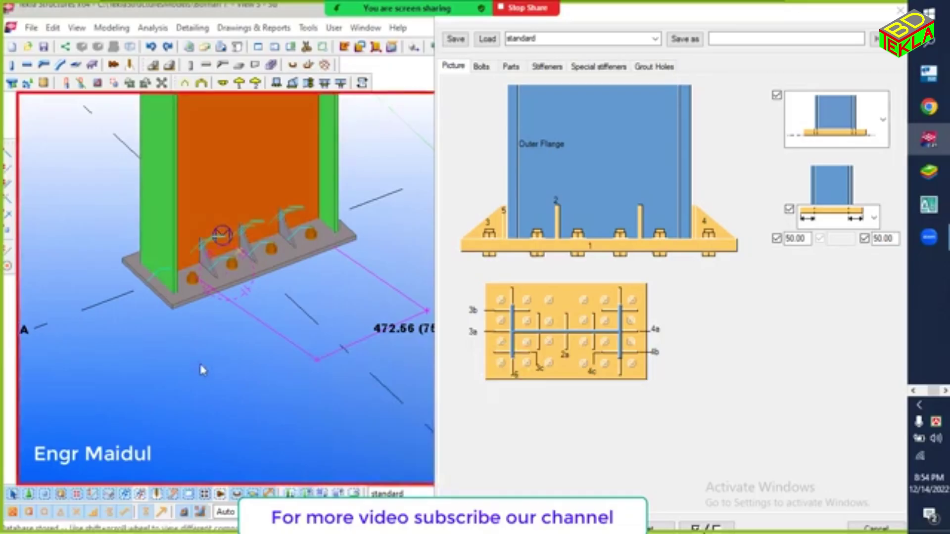
left_click(173, 241)
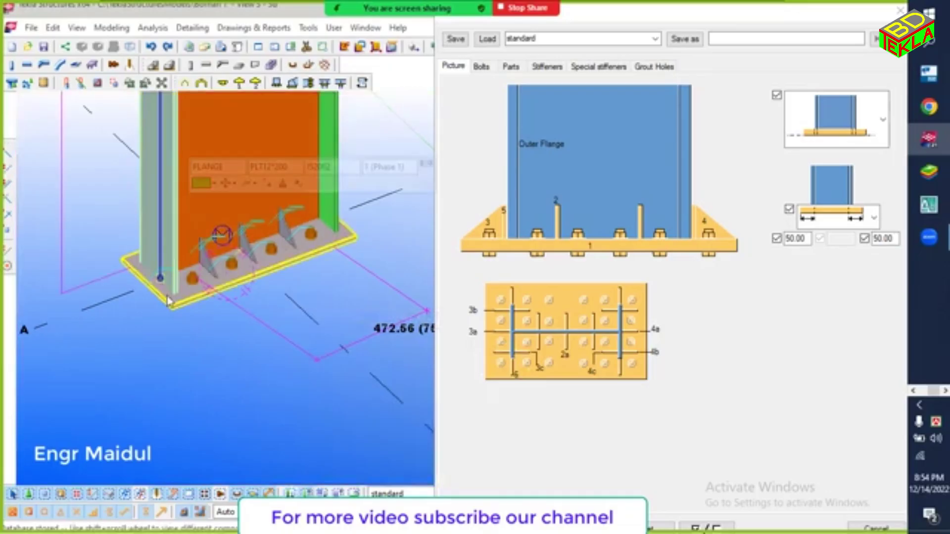
scroll(168, 301, "up", 6)
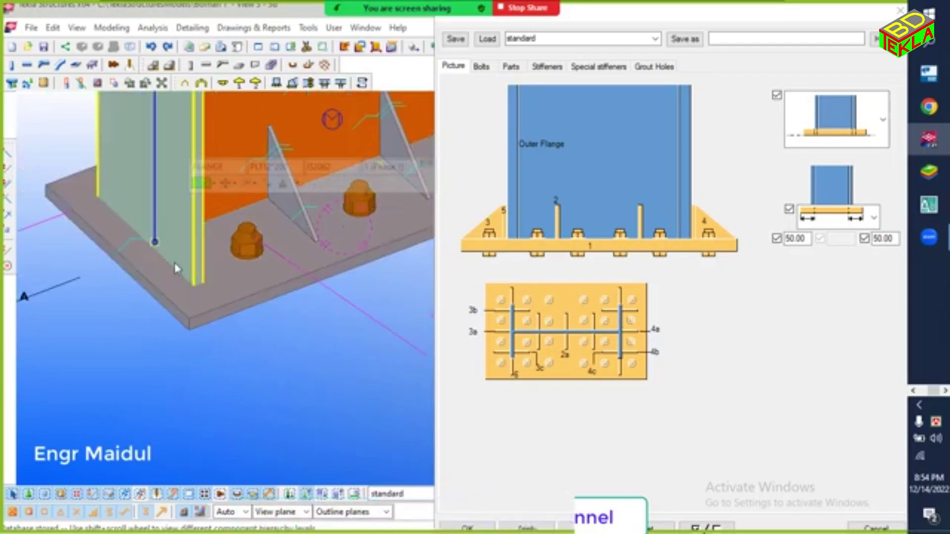
middle_click_drag(193, 262, 6, 226, "ctrl")
middle_click_drag(246, 240, 147, 393)
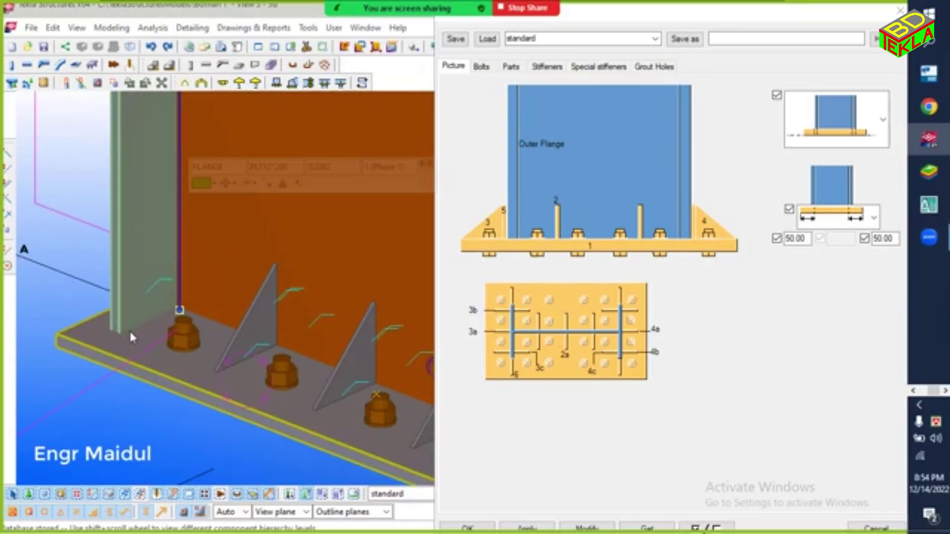
middle_click_drag(130, 328, 173, 415, "ctrl")
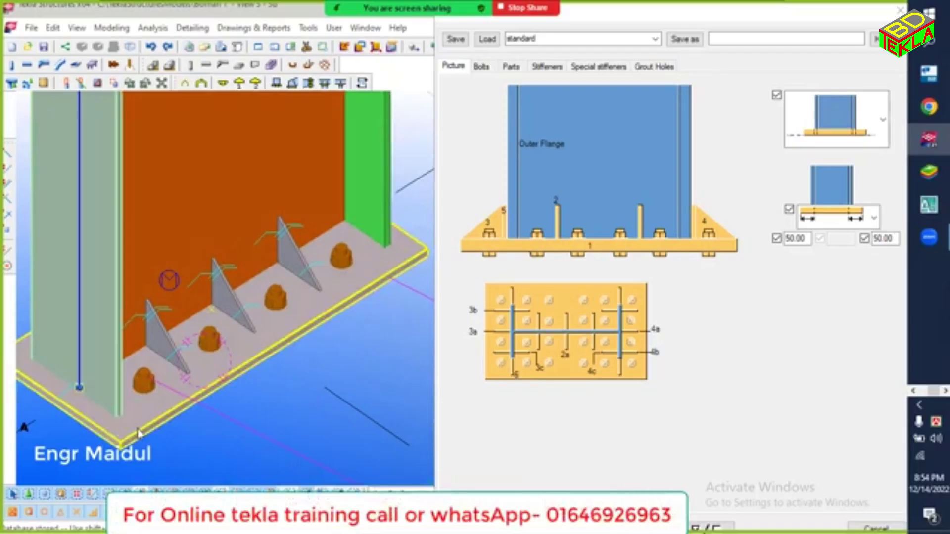
Select the nearest web stiffener, the base plate and the column web in turn to examine each part.
left_click(172, 347)
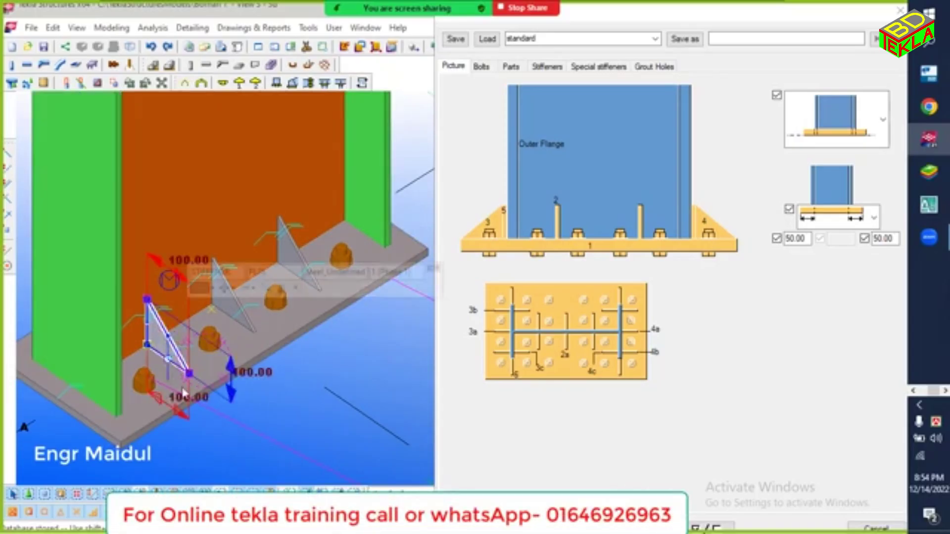
left_click(292, 421)
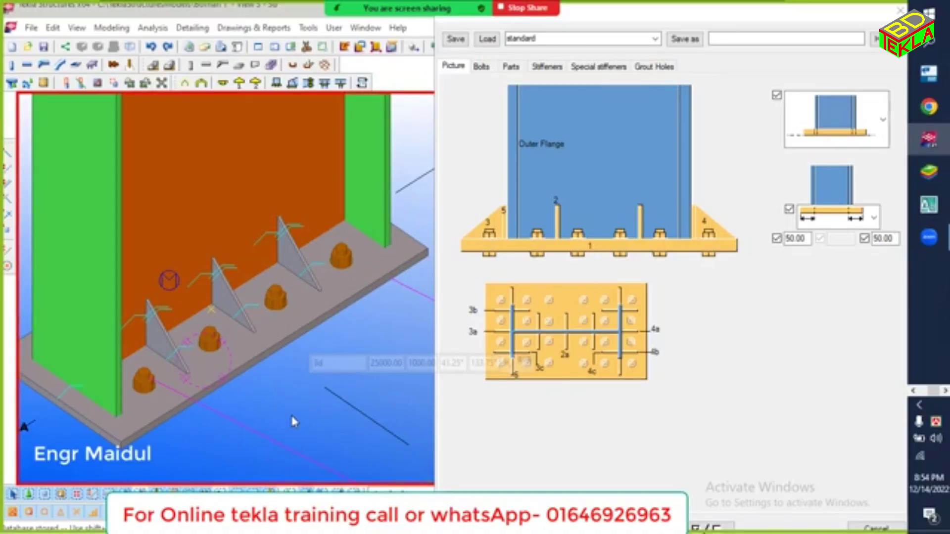
left_click(165, 344)
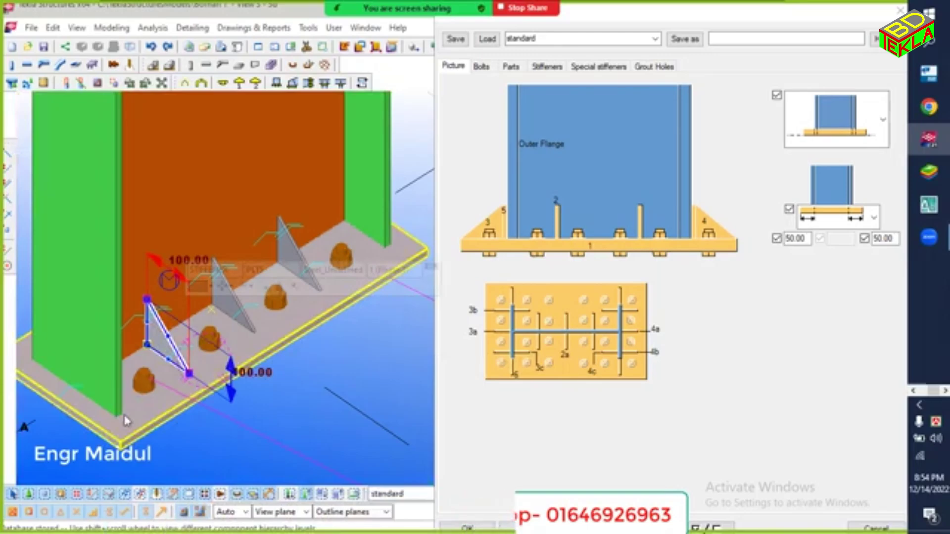
left_click(181, 435)
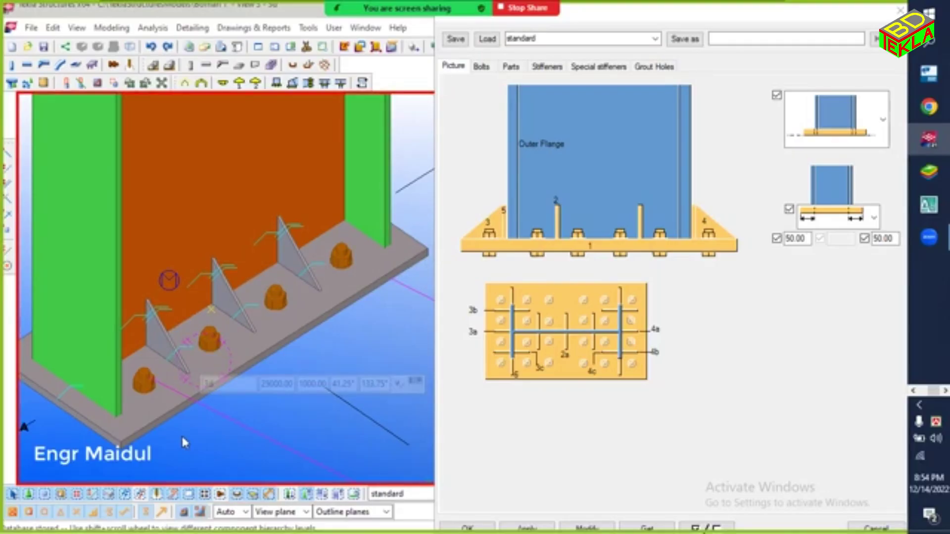
left_click(168, 413)
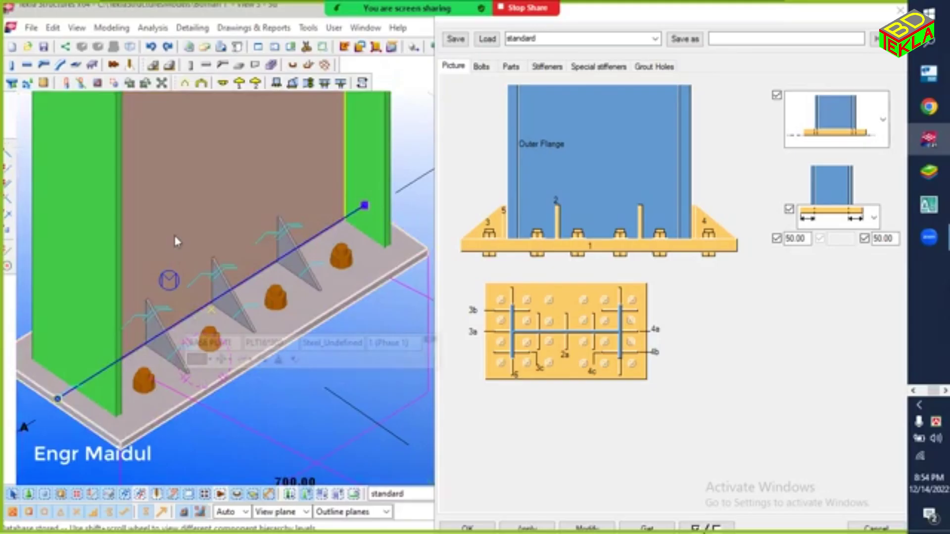
left_click(177, 241)
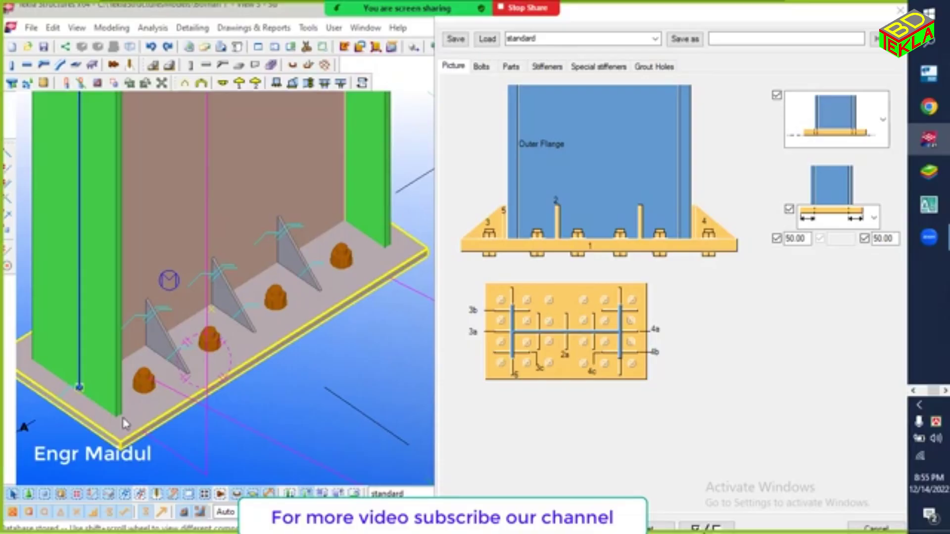
Revisit the special stiffener settings, open the grout hole settings and examine the hole positions in the plate diagram.
left_click(609, 68)
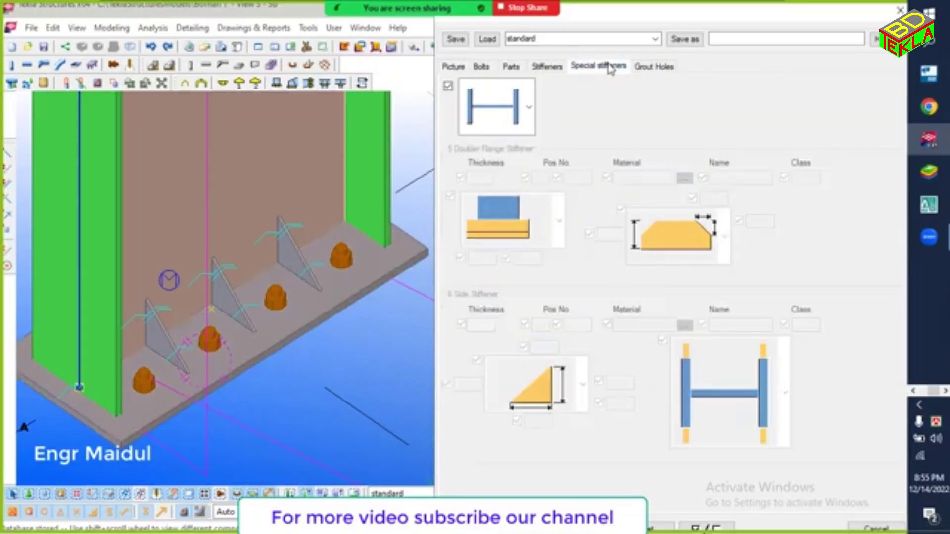
left_click(652, 69)
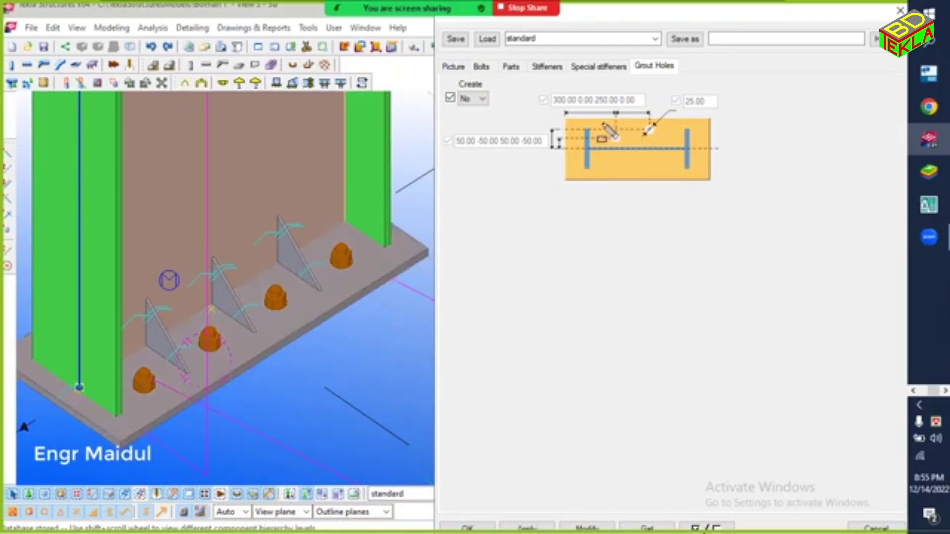
mouse_move(602, 123)
left_mouse_down()
mouse_move(617, 146)
mouse_move(671, 147)
left_mouse_up()
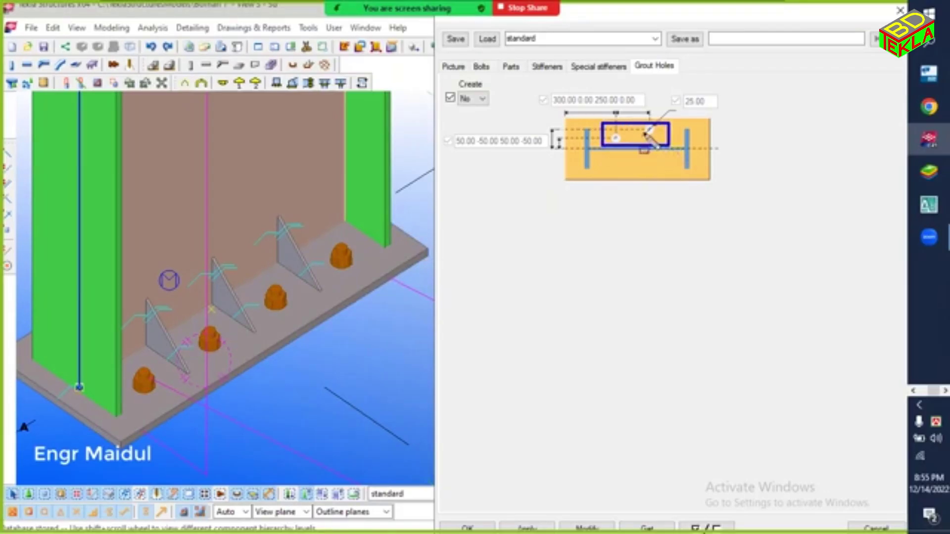